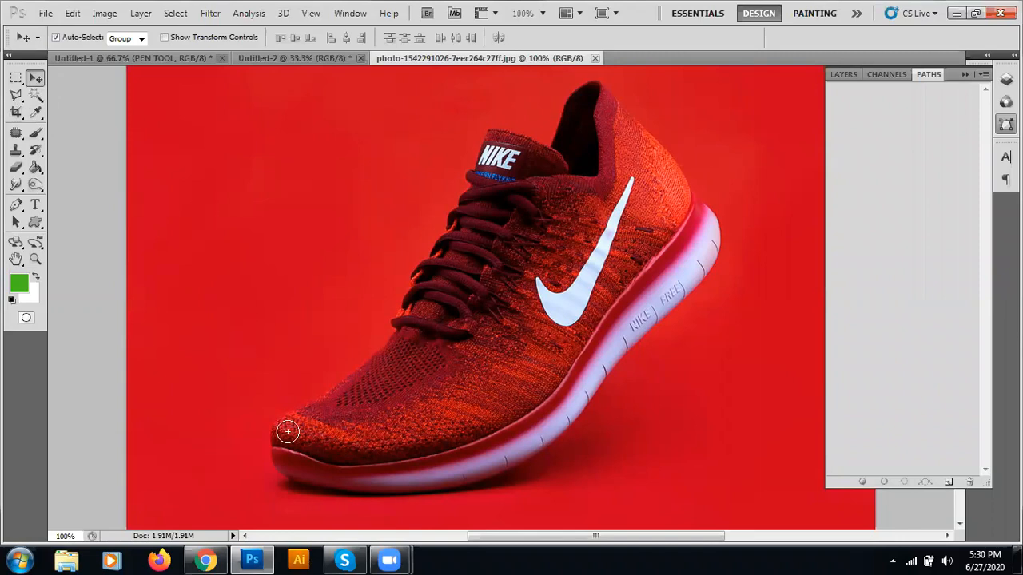
Select the whole red shoe with the Quick Selection tool and subtract the shadow beneath the toe of the sole
key("w")
left_click_drag(485, 290, 535, 183)
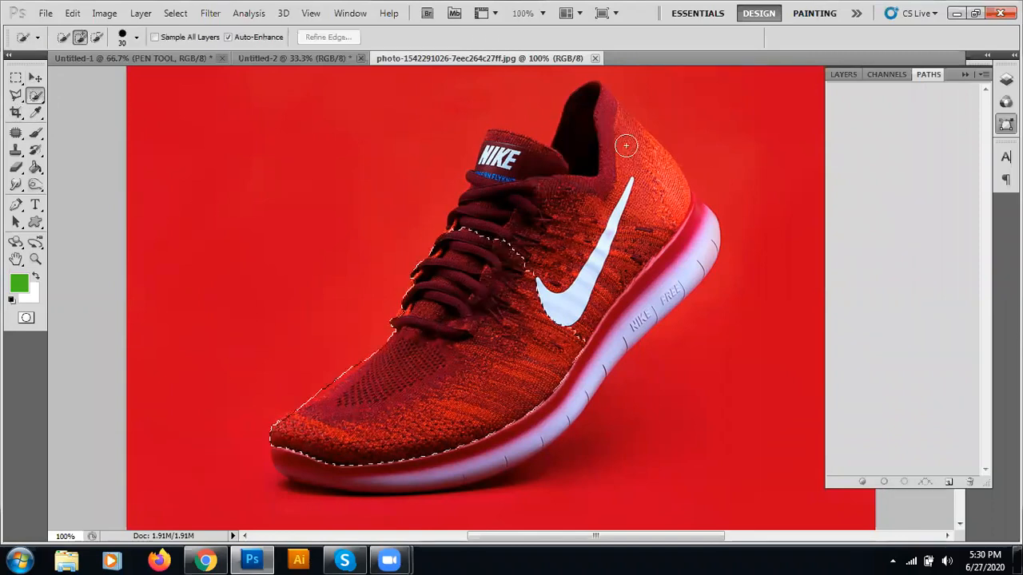
left_click(679, 239)
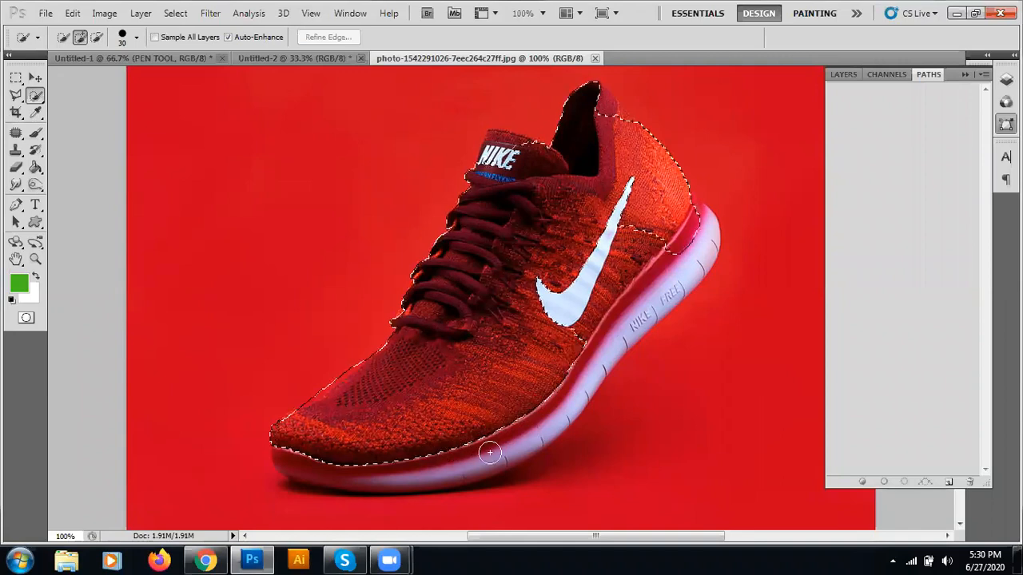
left_click(322, 462)
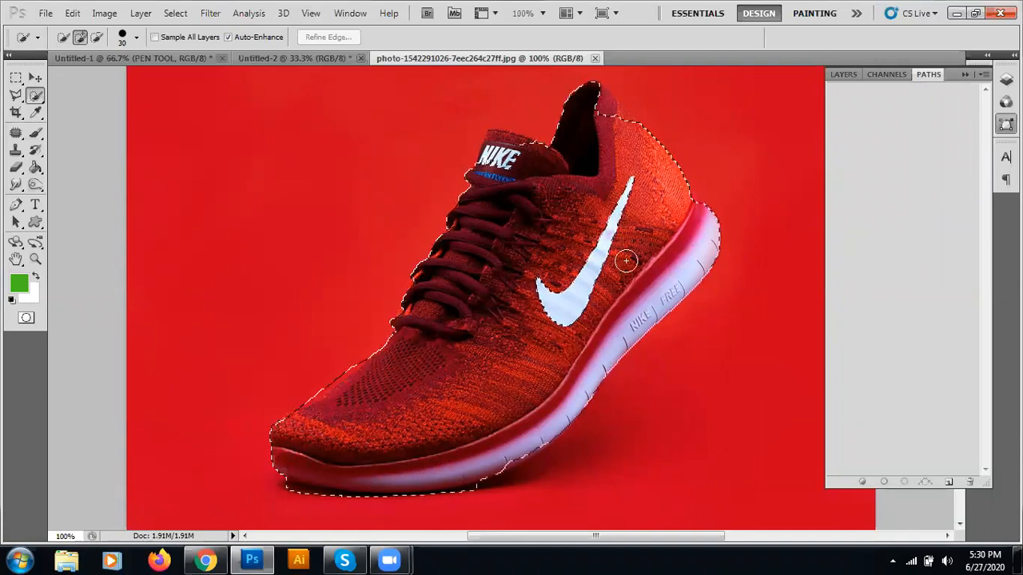
left_click_drag(601, 99, 667, 185)
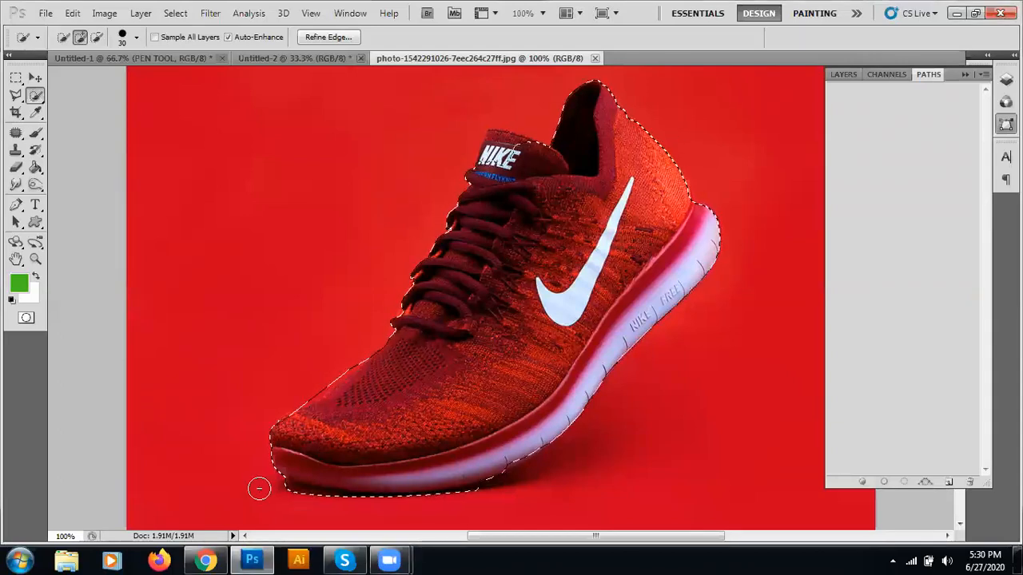
key("alt")
mouse_move(318, 500)
left_mouse_down()
mouse_move(431, 511)
mouse_move(541, 484)
left_mouse_up()
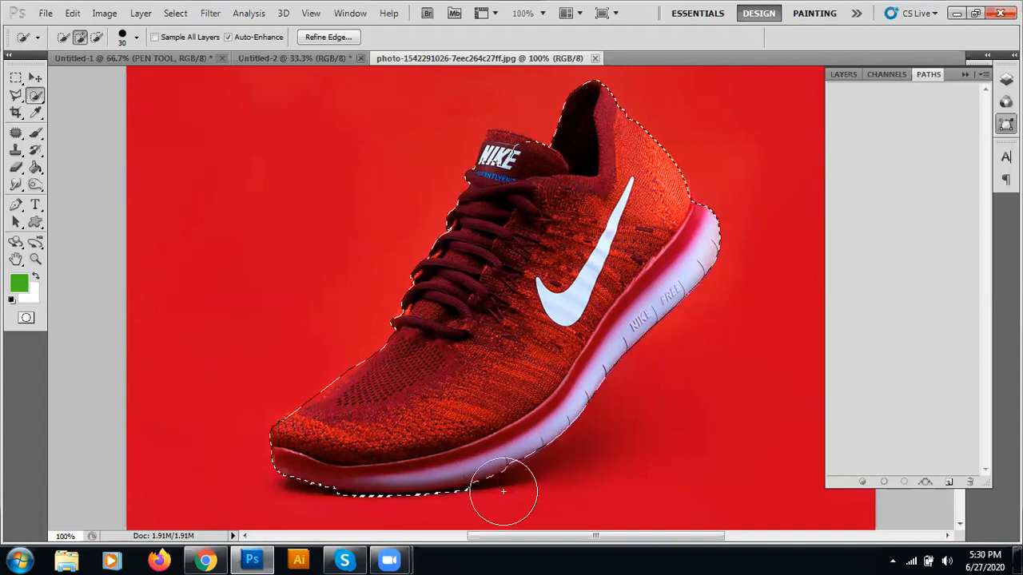
Start a Pen path where the heel meets the sole and curve it up along the back edge of the shoe
key("ctrl+plus")
key("ctrl+plus")
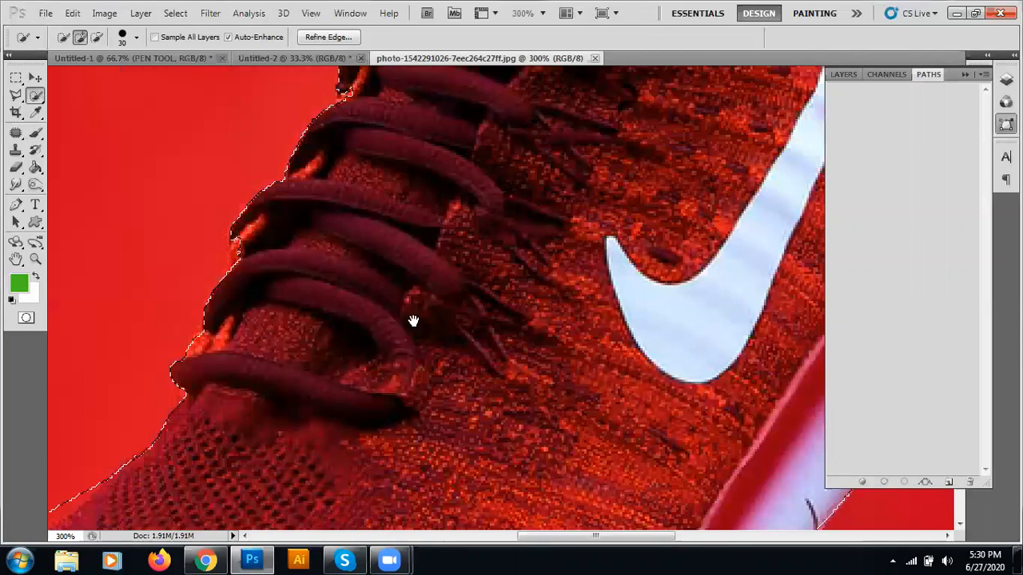
left_click(16, 206)
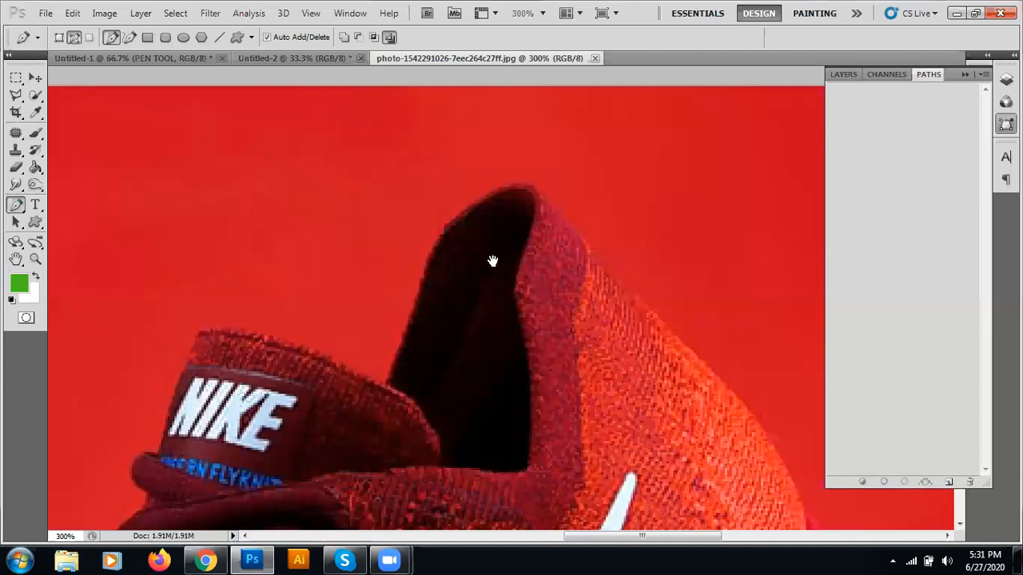
left_click_drag(490, 262, 365, 221)
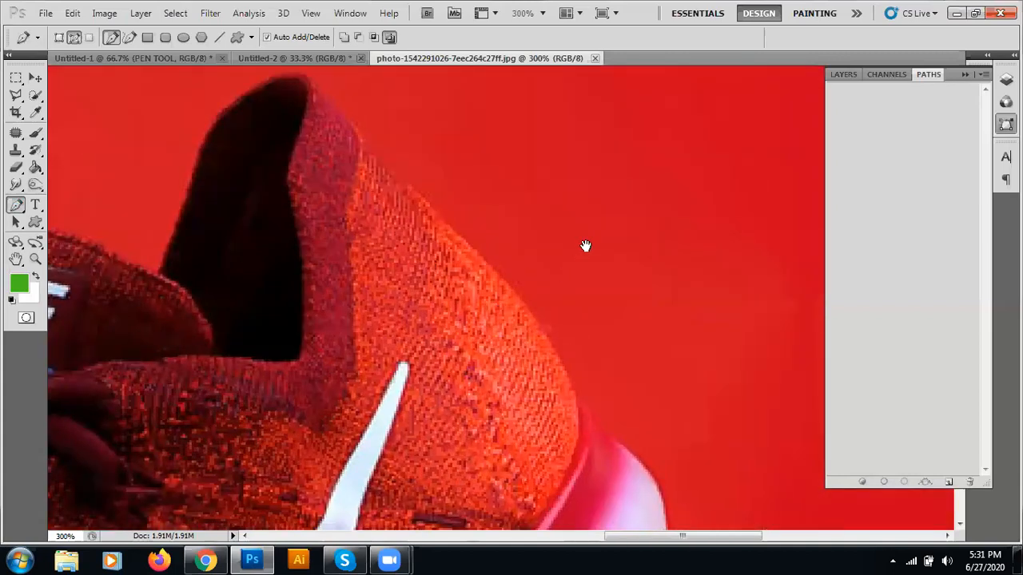
left_click(727, 398)
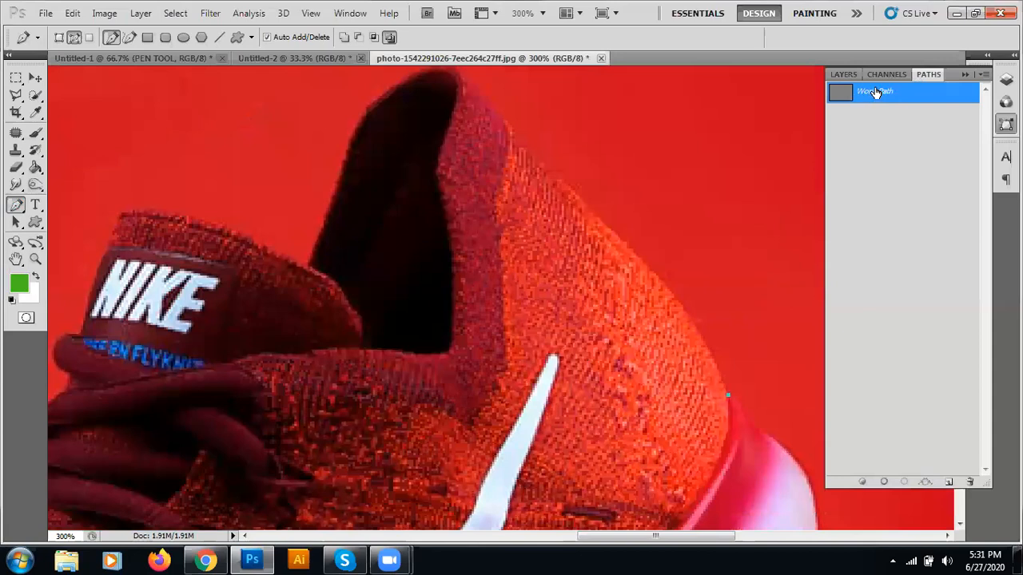
scroll(876, 92, "up", 2)
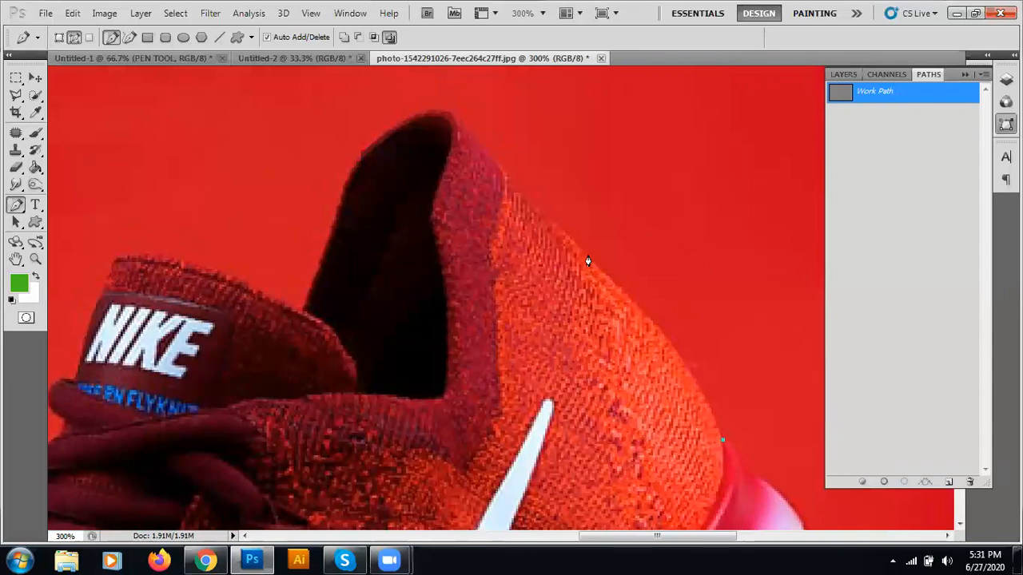
left_click_drag(585, 256, 474, 161)
left_click_drag(475, 161, 495, 168)
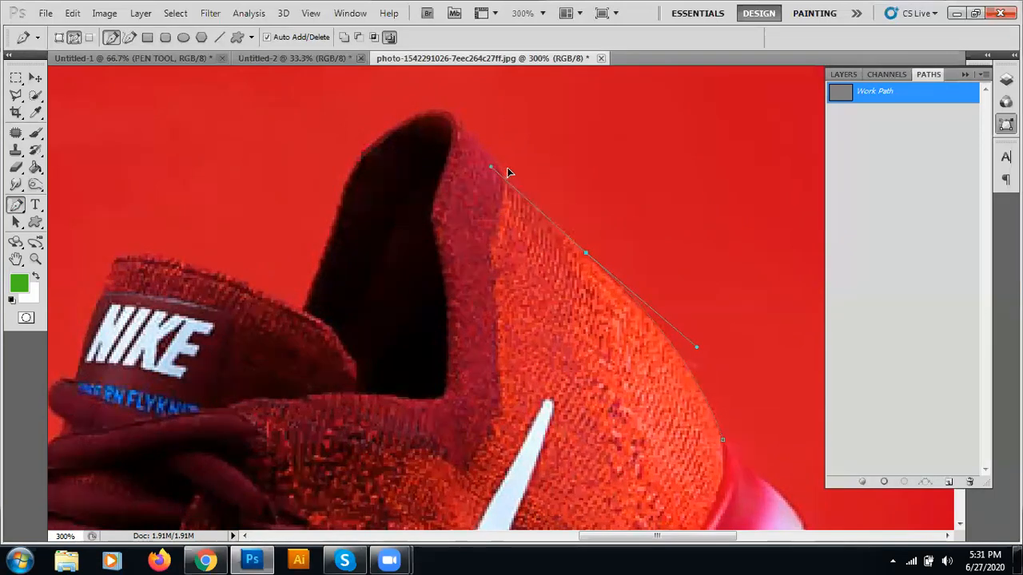
left_click_drag(504, 170, 505, 170)
Convert the locked Background into a regular layer named Layer 0
left_click(843, 74)
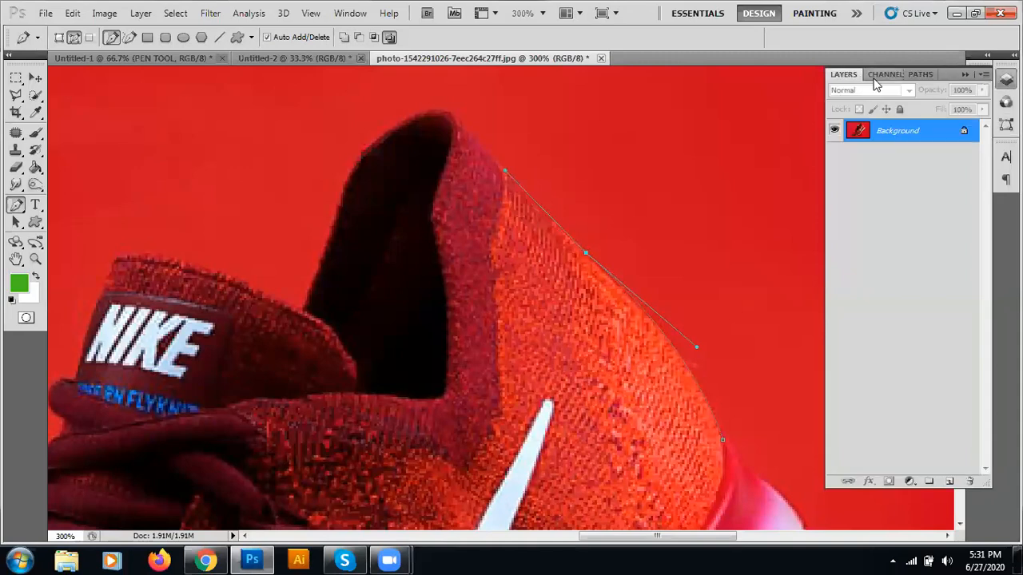
double_click(917, 139)
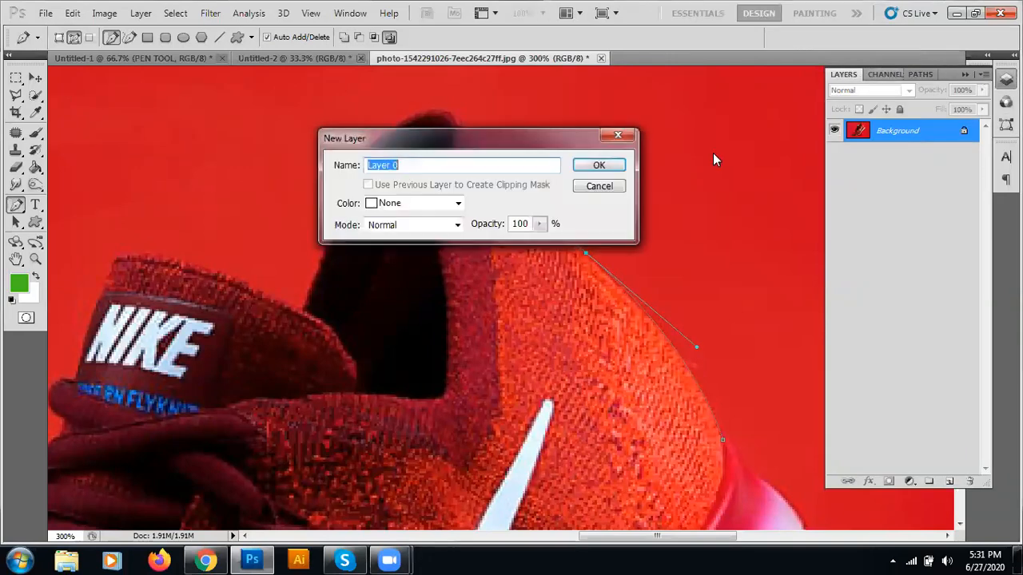
left_click(594, 165)
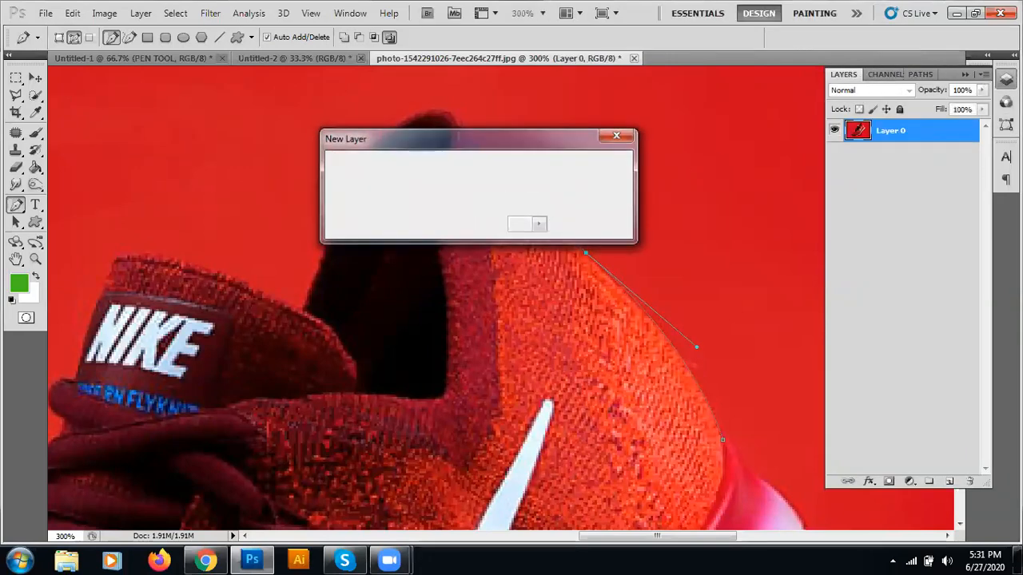
Try fading Layer 0 to 44% opacity behind the path and bring it back up to 100%
left_click(982, 89)
left_click_drag(981, 107, 939, 108)
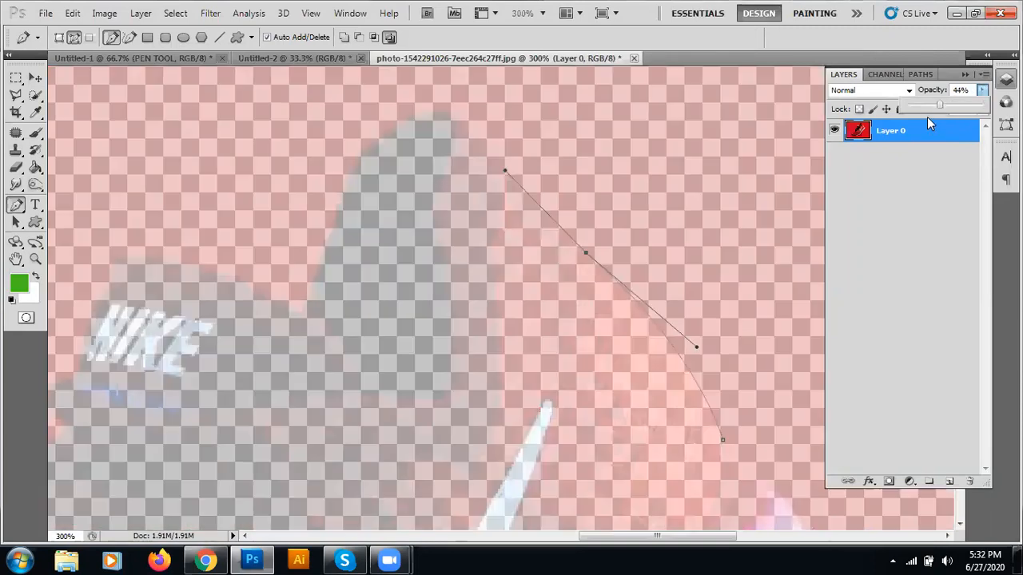
left_click(948, 105)
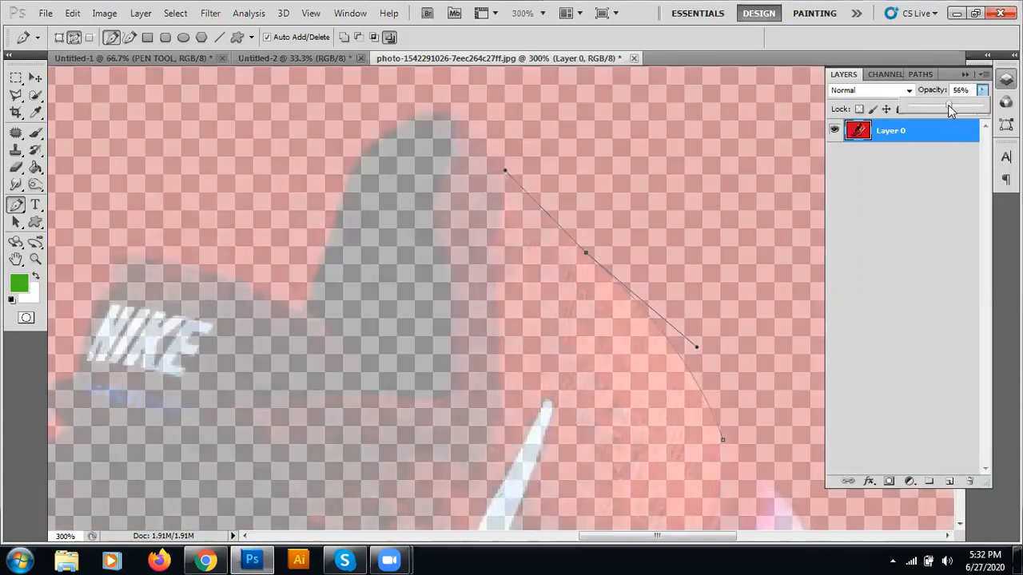
left_click(958, 108)
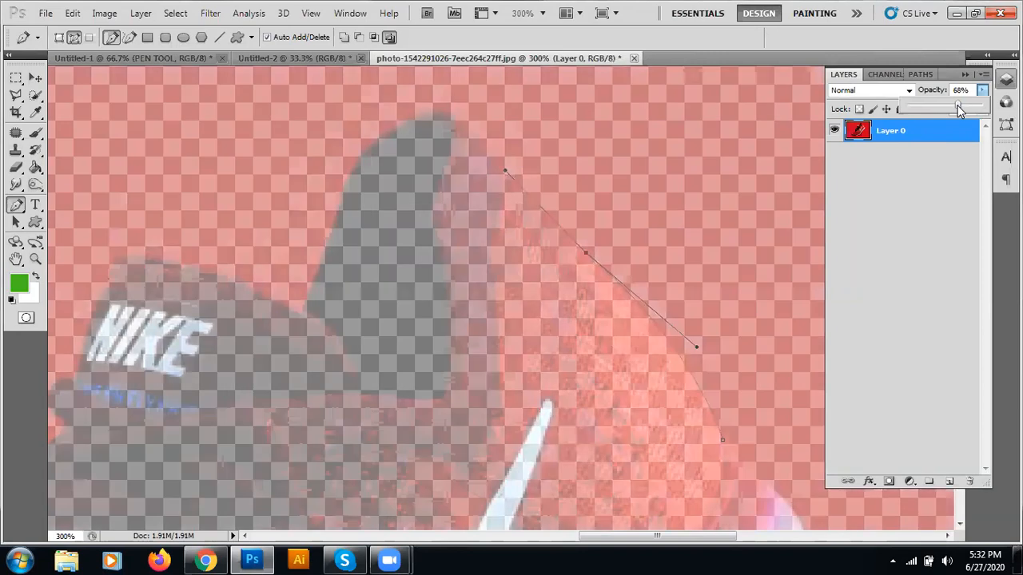
left_click(963, 106)
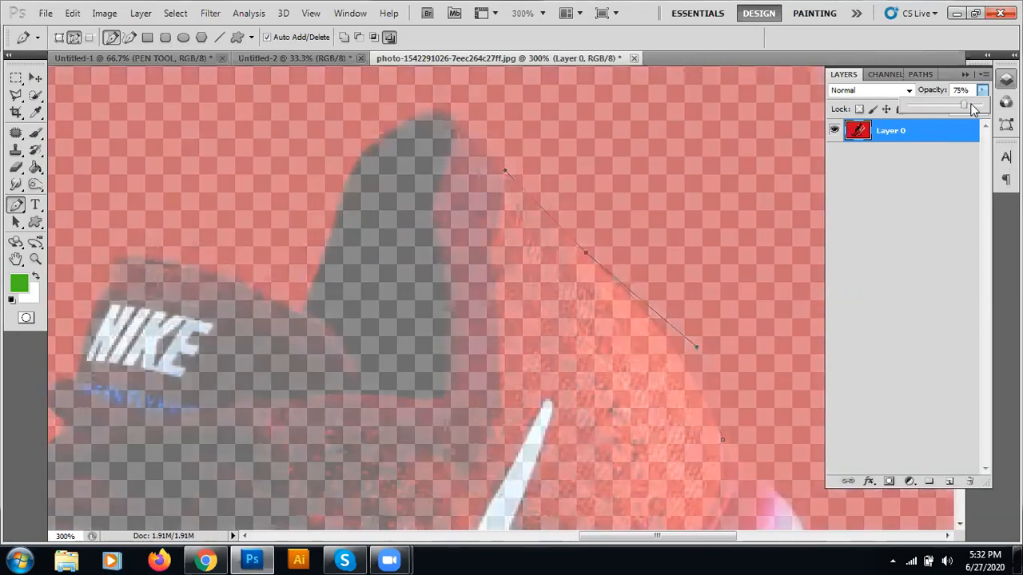
left_click(974, 107)
left_click(977, 107)
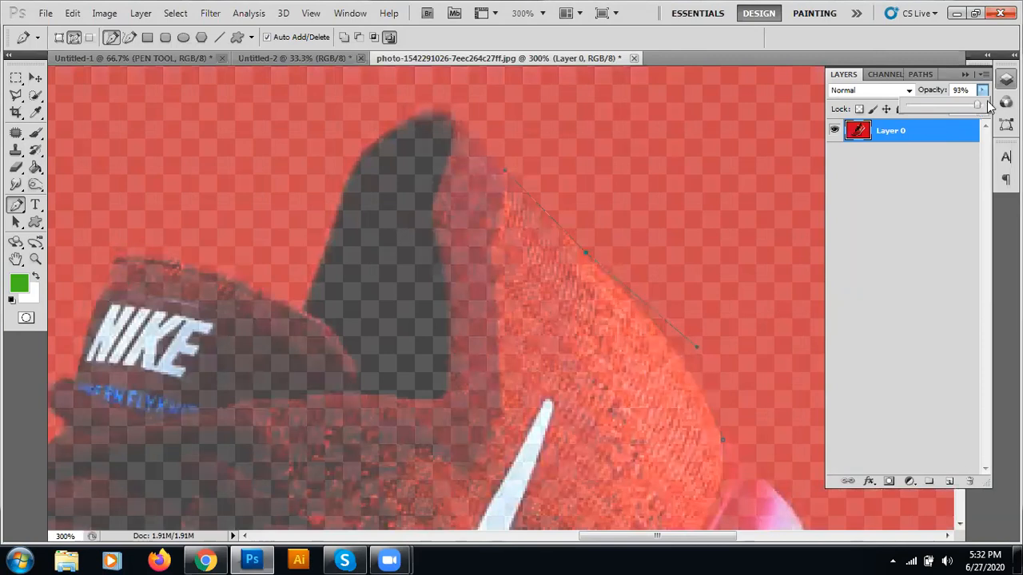
left_click(989, 107)
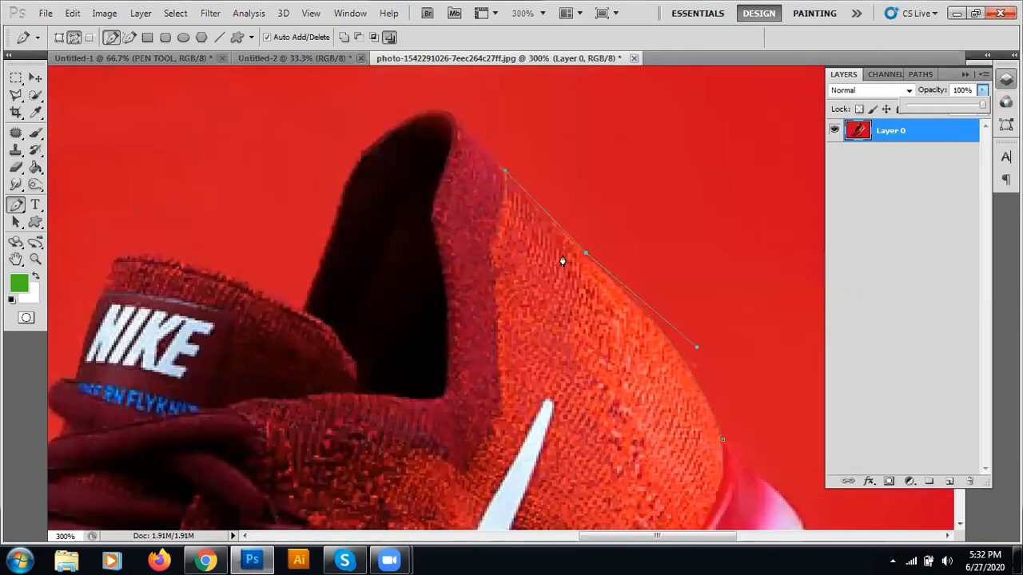
Extend the Pen path over the peak of the heel collar and curve it around the front edge of the opening
left_click_drag(552, 249, 581, 354)
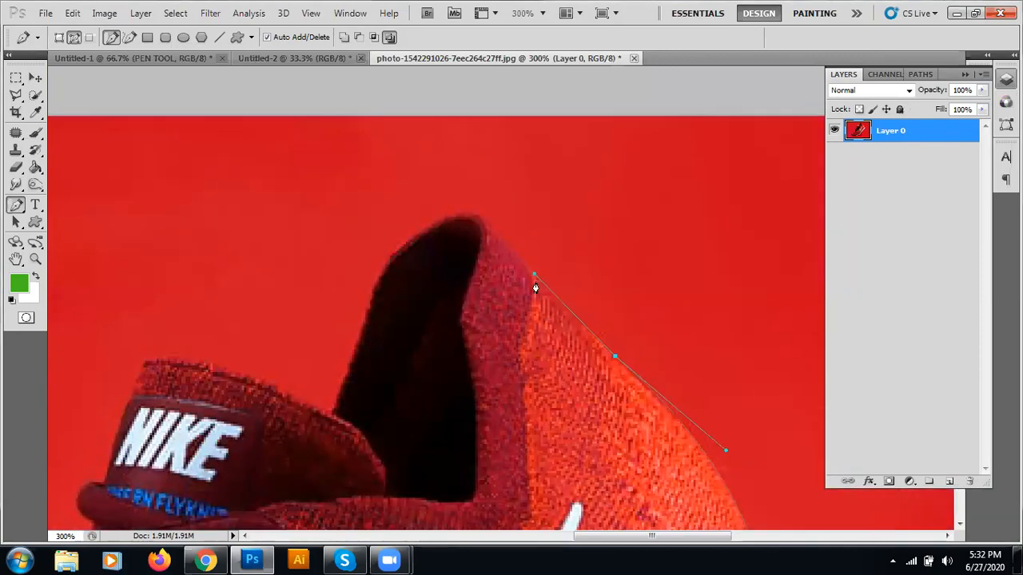
left_click(482, 221)
left_click(466, 209)
scroll(434, 144, "down", 3)
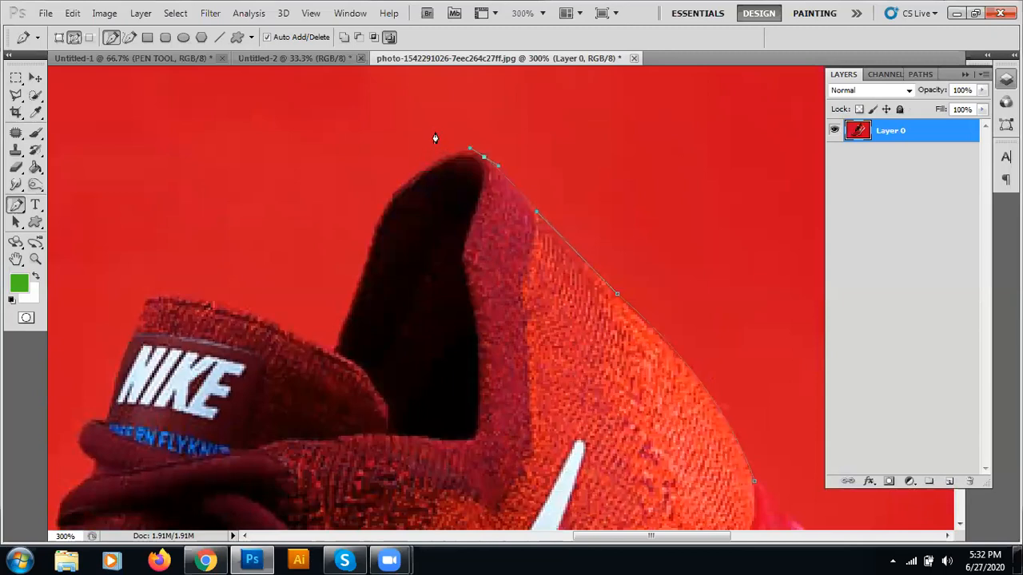
scroll(393, 193, "down", 1)
left_click_drag(390, 187, 345, 236)
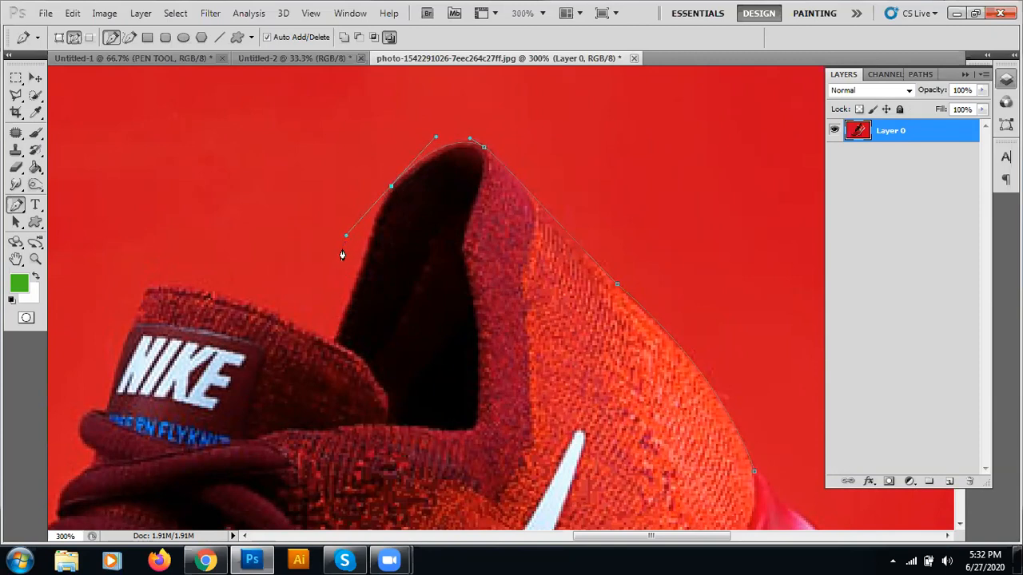
Anchor the path where the collar meets the tongue, adjust the curve handle to follow the collar edge, and redirect the end handle along the tongue
left_click(335, 349)
left_click_drag(333, 347, 329, 358)
left_click_drag(364, 257, 343, 243)
left_click(344, 241, "ctrl")
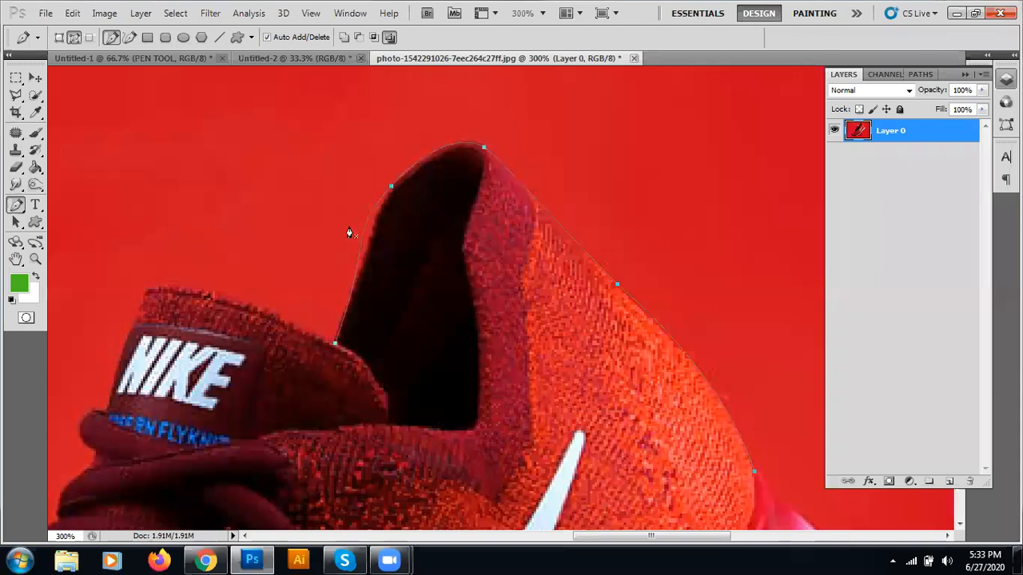
left_click_drag(347, 235, 366, 217)
left_click(334, 345)
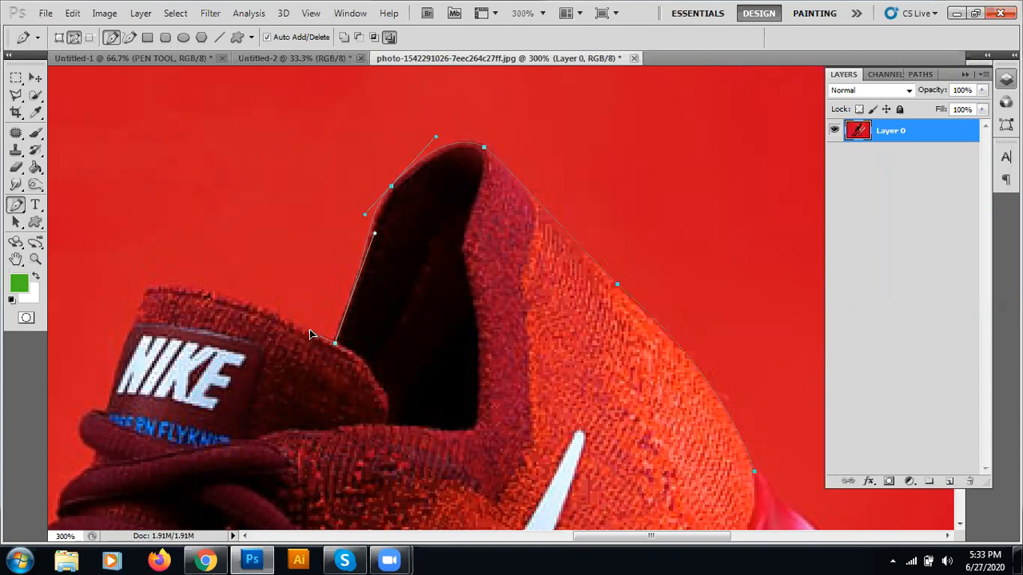
left_click_drag(335, 343, 312, 334)
Trace the upper edge of the tongue and continue the path down its front side to the top lace
left_click_drag(224, 304, 462, 189)
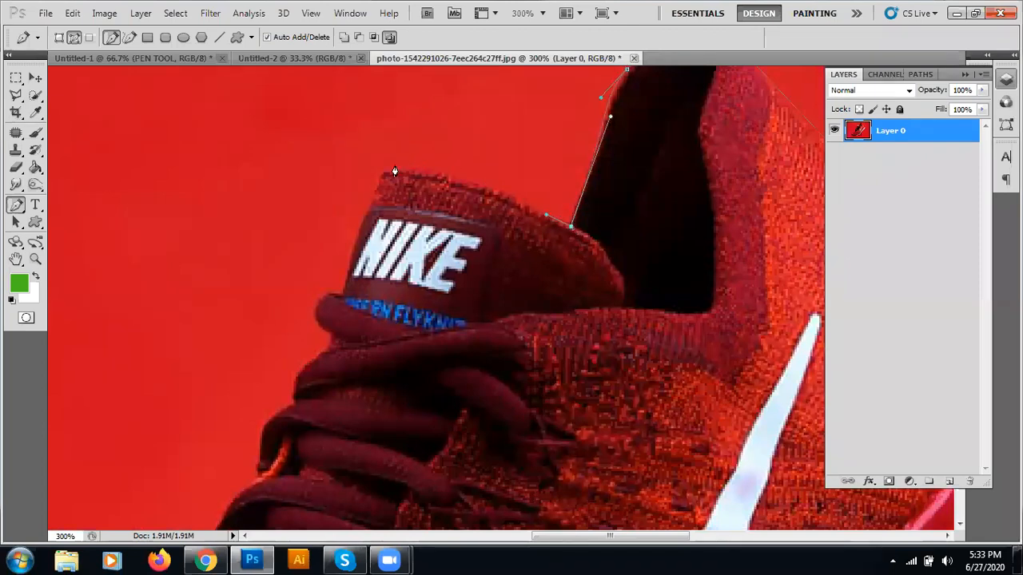
left_click_drag(382, 174, 370, 200)
left_click_drag(378, 246, 383, 178)
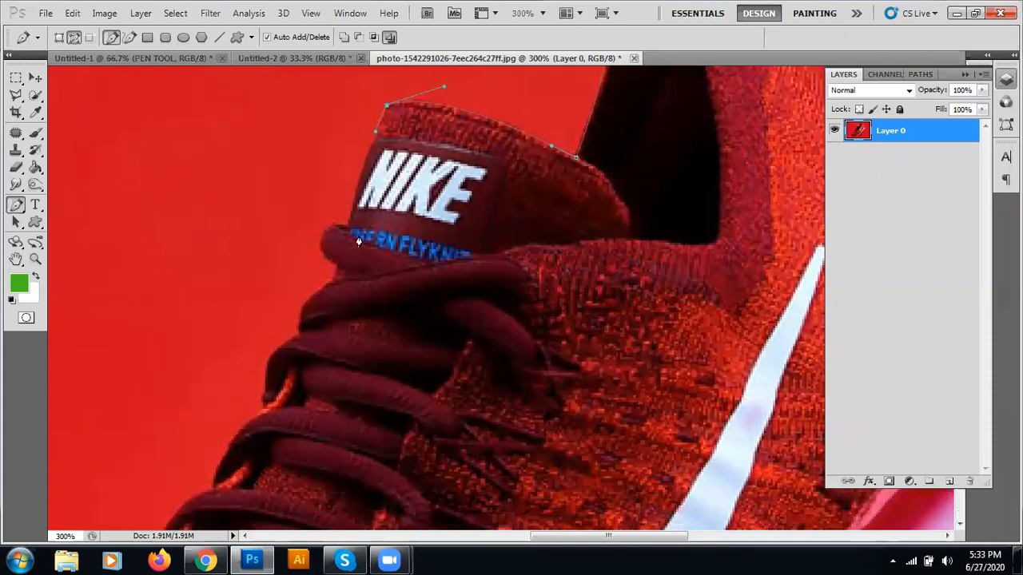
scroll(349, 218, "down", 1)
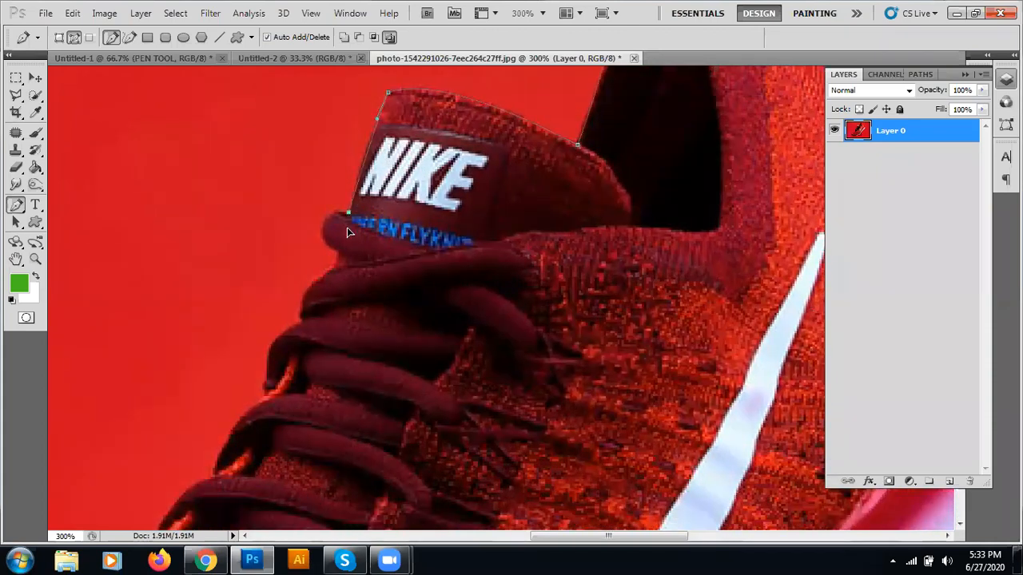
Trace the path around the outer bends of the uppermost laces with short curved segments
left_click_drag(347, 230, 327, 250)
left_click(339, 254)
left_click_drag(354, 280, 414, 183)
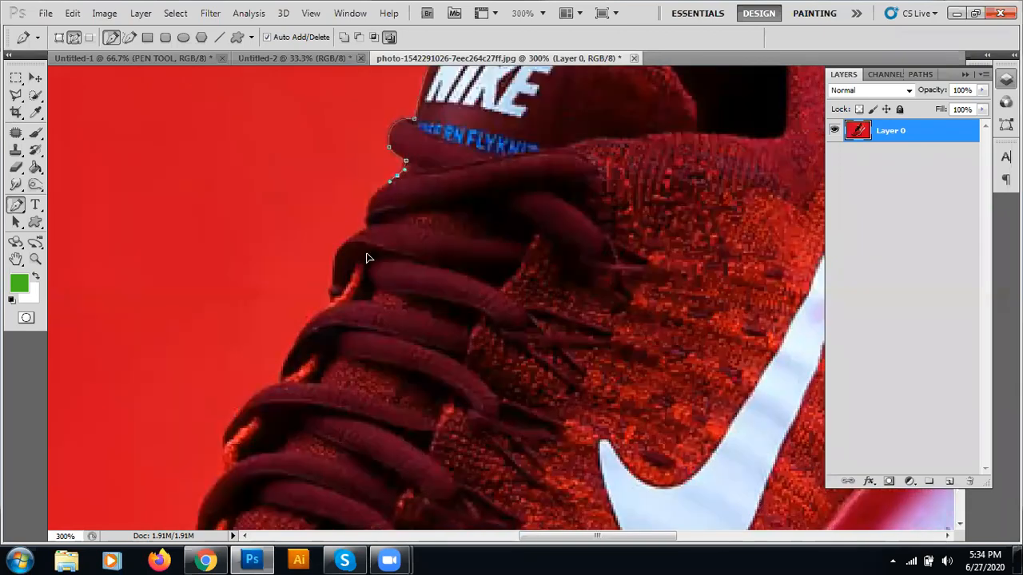
left_click_drag(366, 221, 366, 253)
left_click_drag(409, 192, 441, 153)
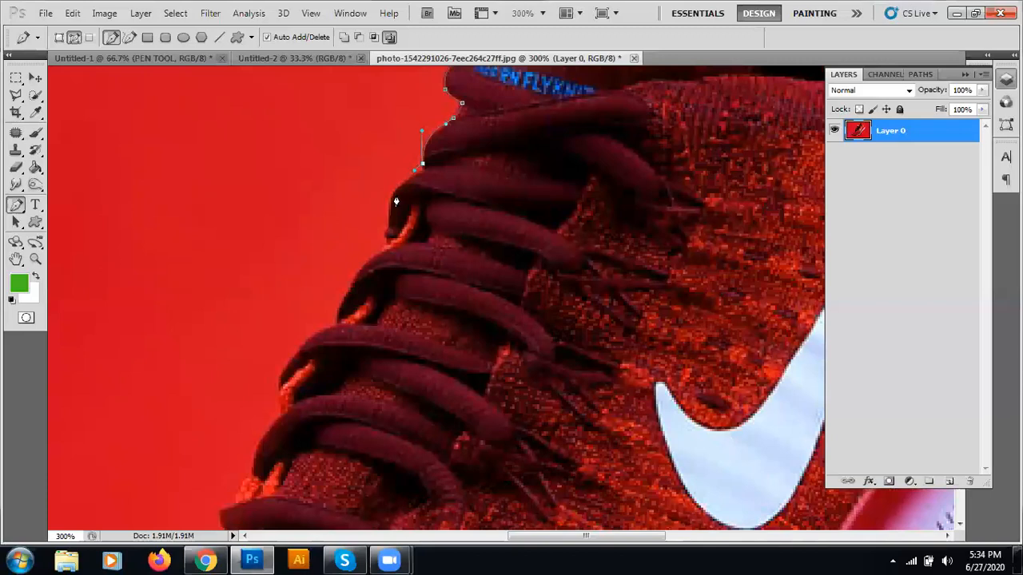
left_click_drag(396, 196, 389, 246)
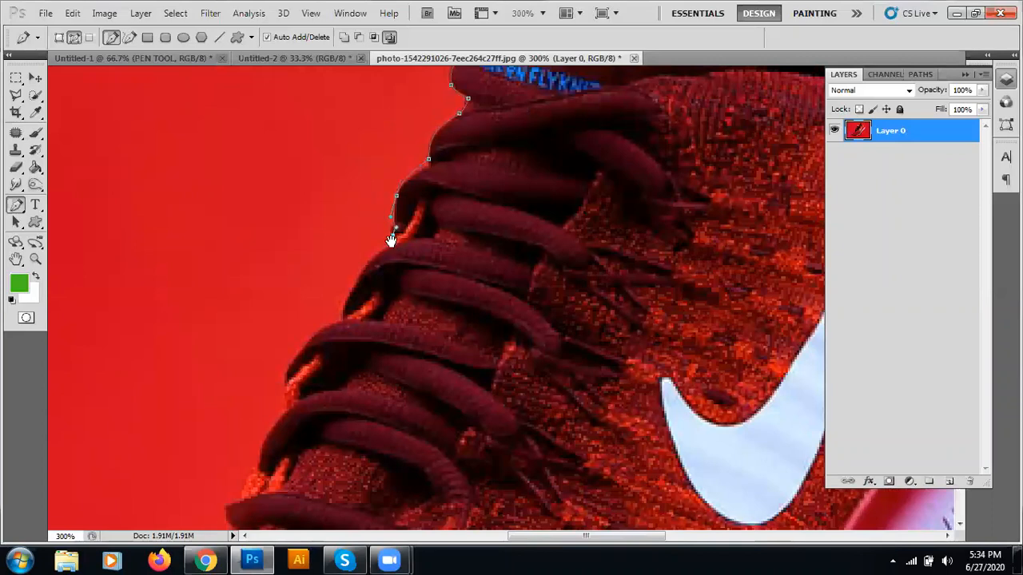
left_click_drag(435, 204, 478, 157)
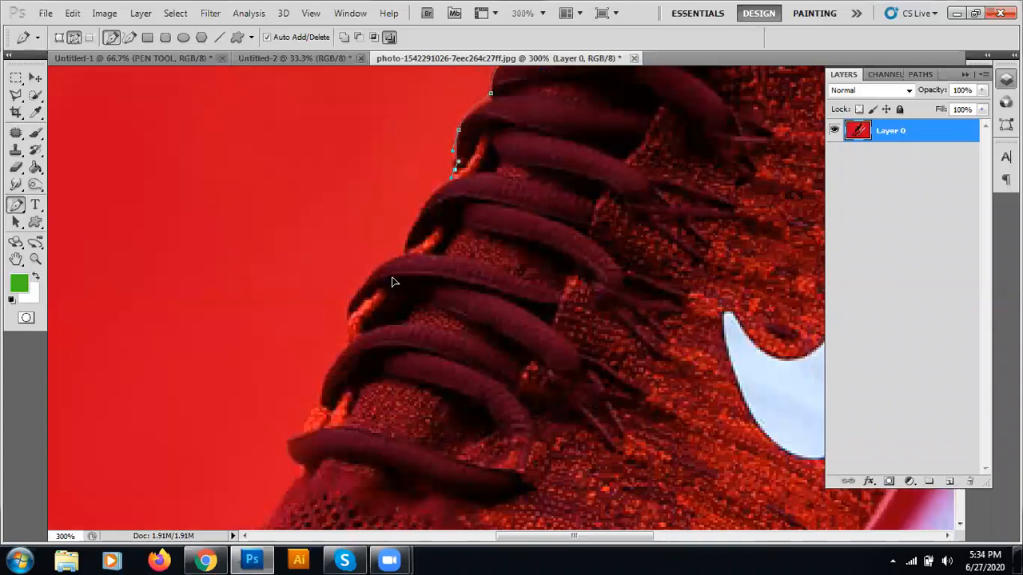
Continue the path down the outer edges of the remaining laces to the start of the toe box
left_click_drag(411, 231, 392, 279)
left_click(409, 233, "alt")
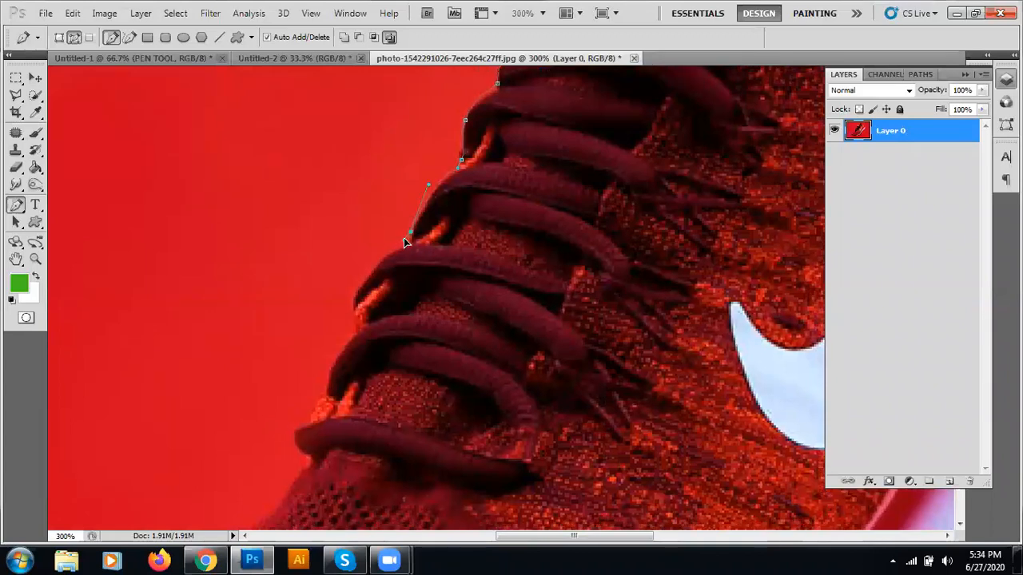
key("space")
left_click_drag(445, 210, 502, 93)
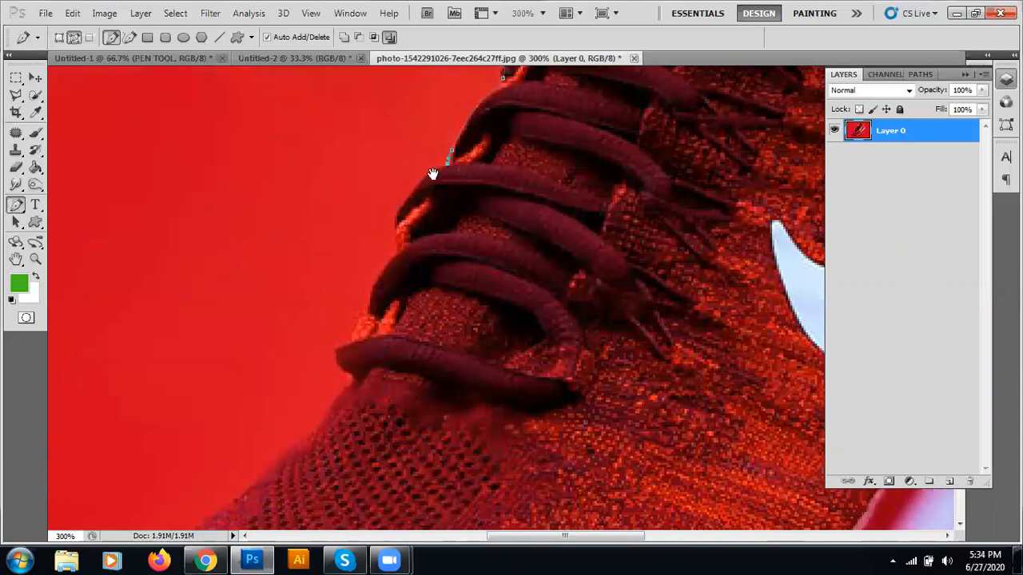
left_click_drag(396, 231, 497, 112)
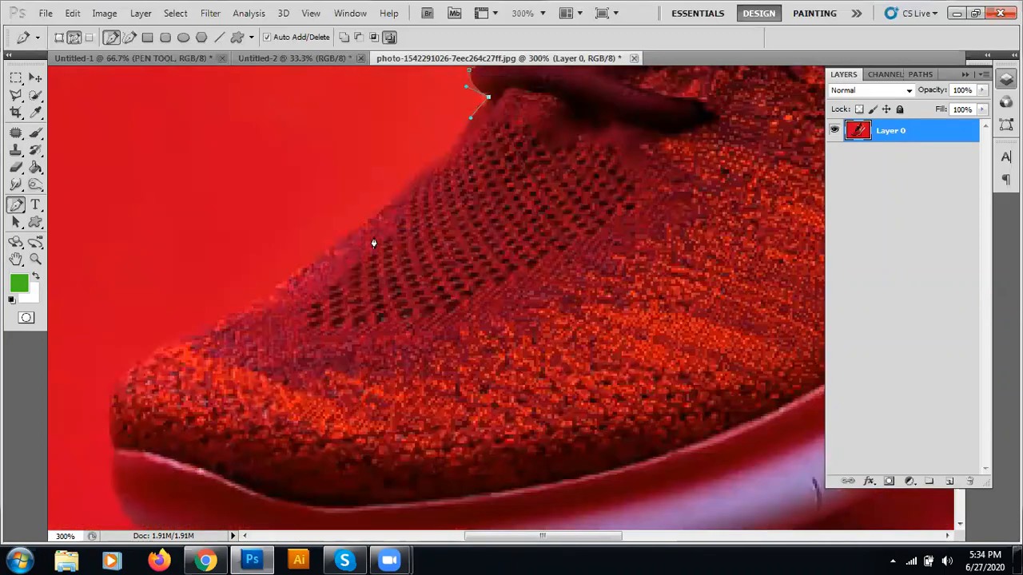
Trace the upper edge of the toe box with the Pen tool, and curve the path over the tip of the toe
left_click(121, 373)
left_click_drag(226, 297, 318, 142)
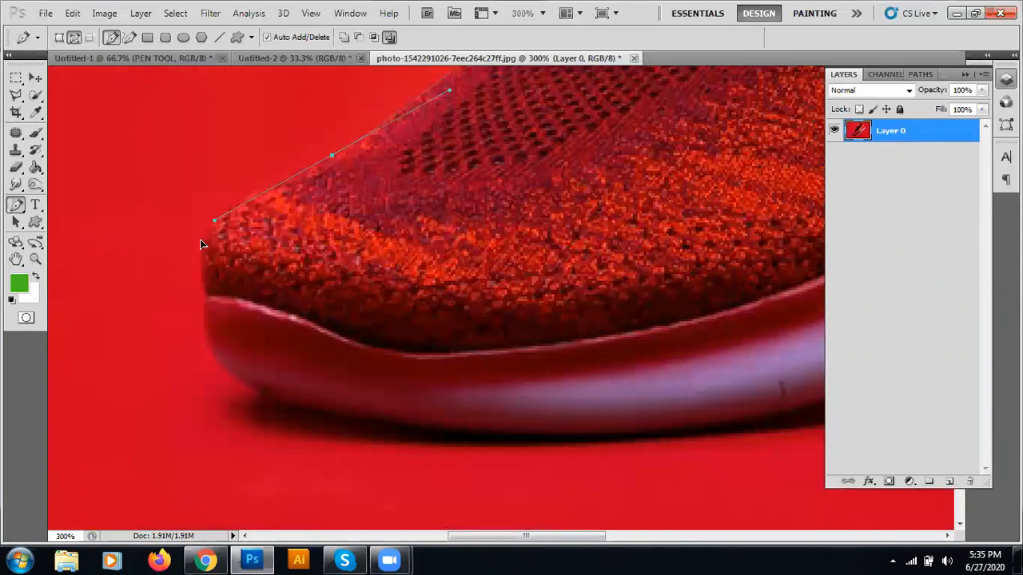
mouse_move(206, 228)
left_mouse_down()
mouse_move(201, 241)
mouse_move(217, 221)
left_mouse_up()
key("space")
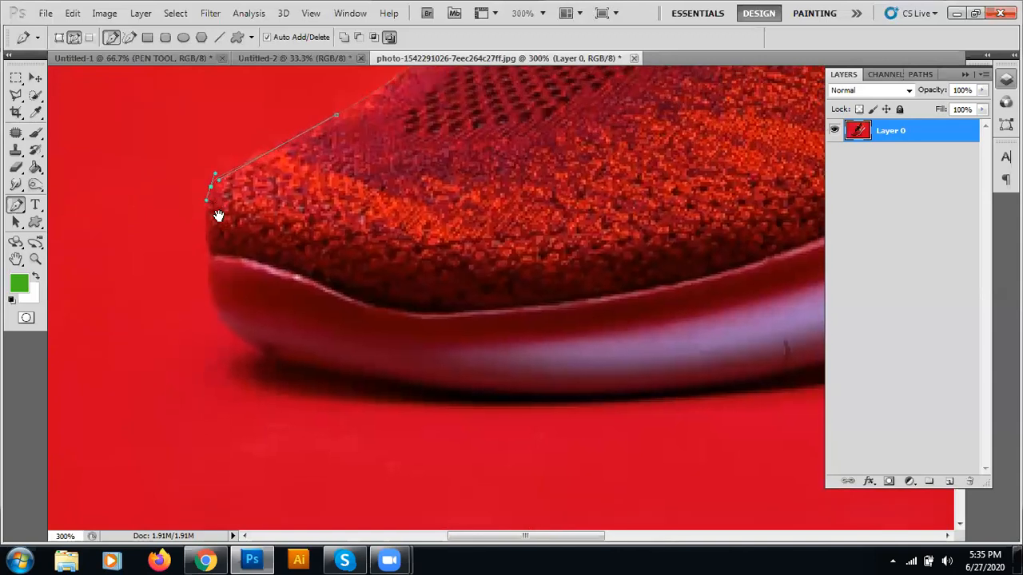
Trace the path down the front of the toe and around the rounded front corner of the sole
mouse_move(212, 255)
left_mouse_down()
mouse_move(222, 274)
mouse_move(210, 274)
left_mouse_up()
left_click_drag(232, 331, 264, 353)
left_click_drag(176, 264, 147, 233)
left_click_drag(208, 279, 141, 229)
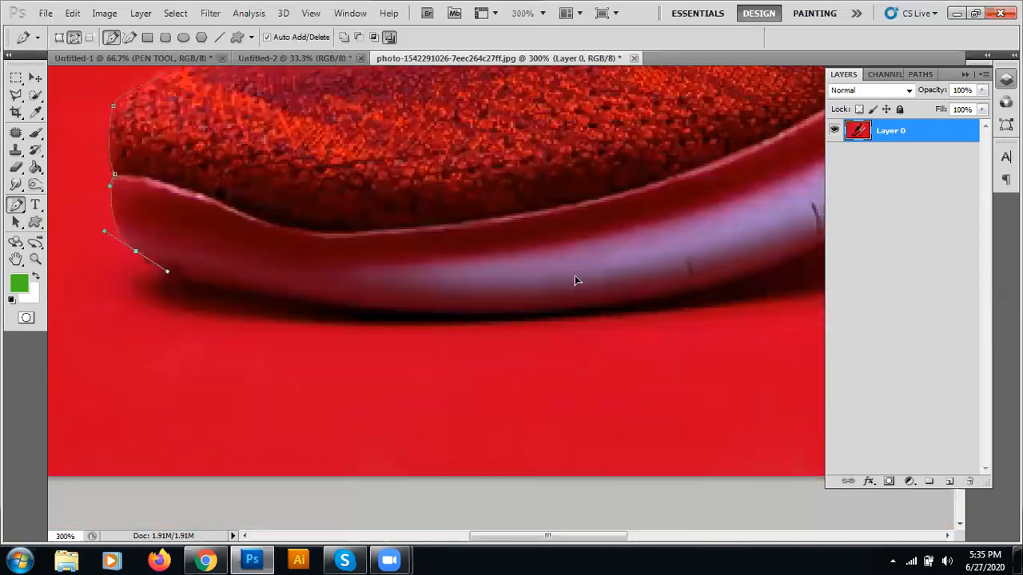
Continue the path along the underside of the forefoot sole, adjusting the curve handles to follow its upward bend
left_click_drag(568, 284, 512, 244)
left_click_drag(371, 273, 525, 272)
left_click_drag(544, 228, 135, 237)
left_click_drag(287, 208, 256, 323)
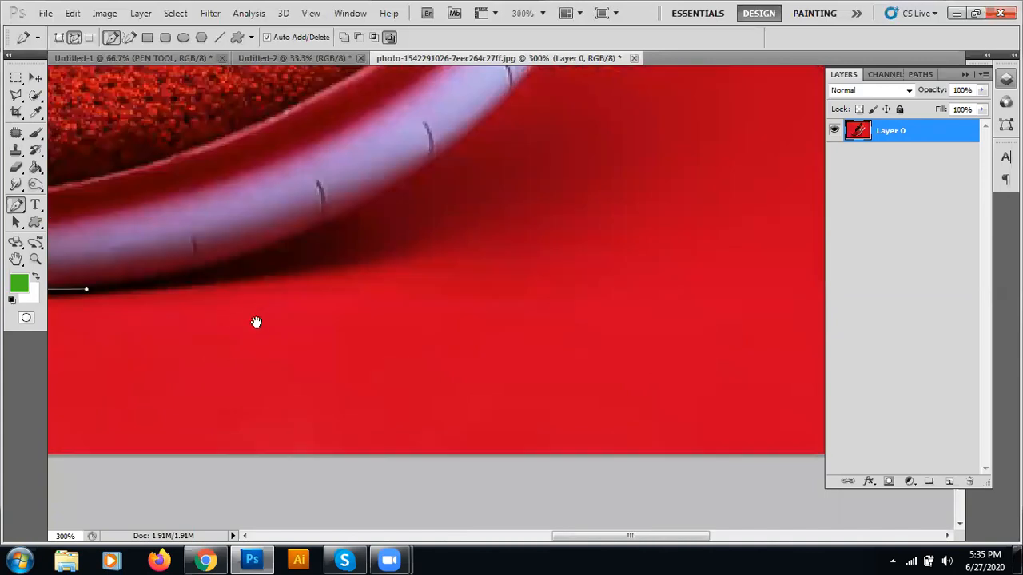
left_click_drag(400, 277, 471, 218)
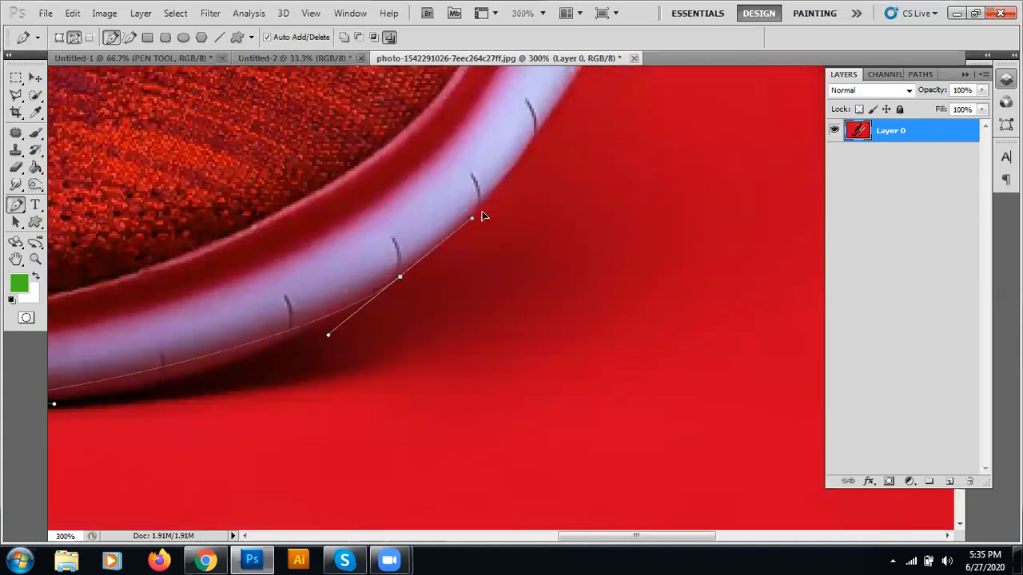
left_click_drag(556, 167, 557, 159)
left_click_drag(619, 261, 621, 270)
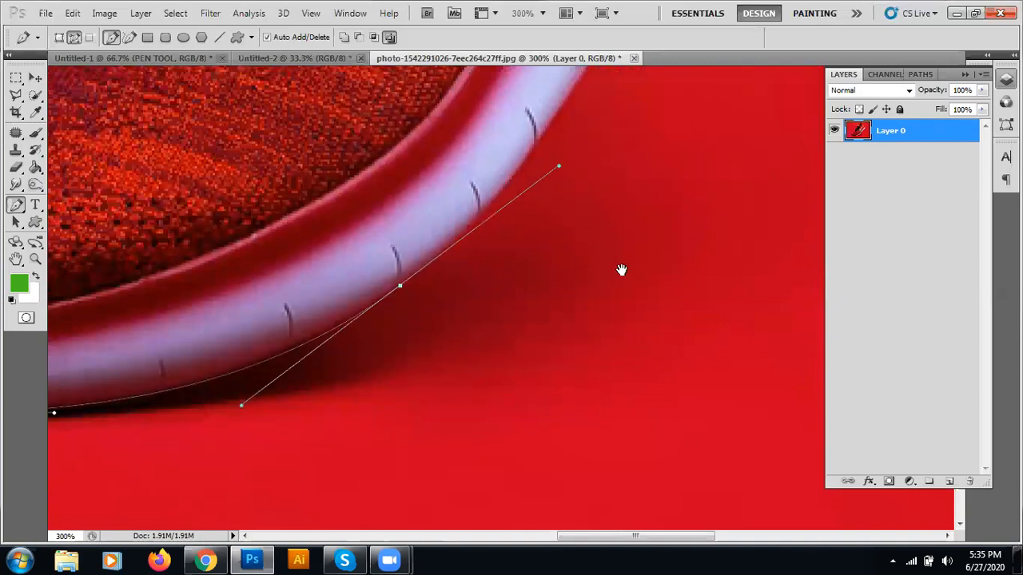
left_click_drag(554, 329, 722, 391)
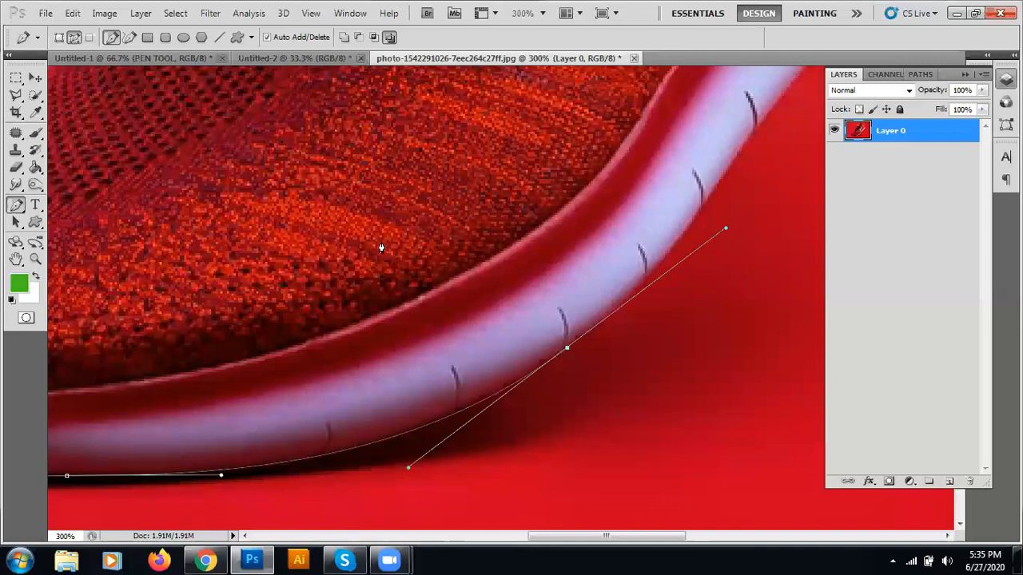
Trace the sole's lower edge past the NIKE FREE lettering and around the heel, and close the path at its starting anchor
left_click_drag(381, 241, 460, 171)
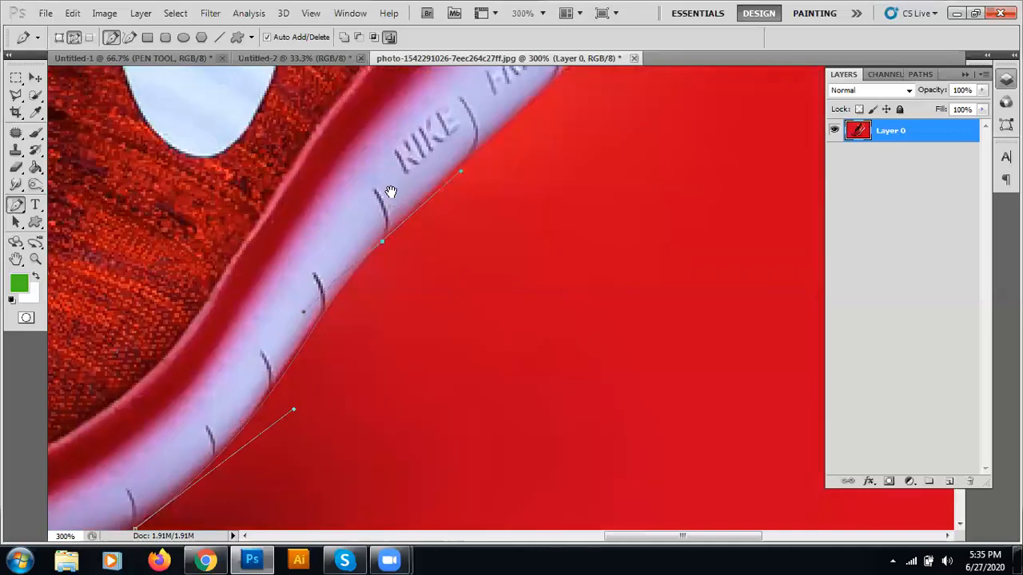
left_click_drag(391, 192, 185, 437)
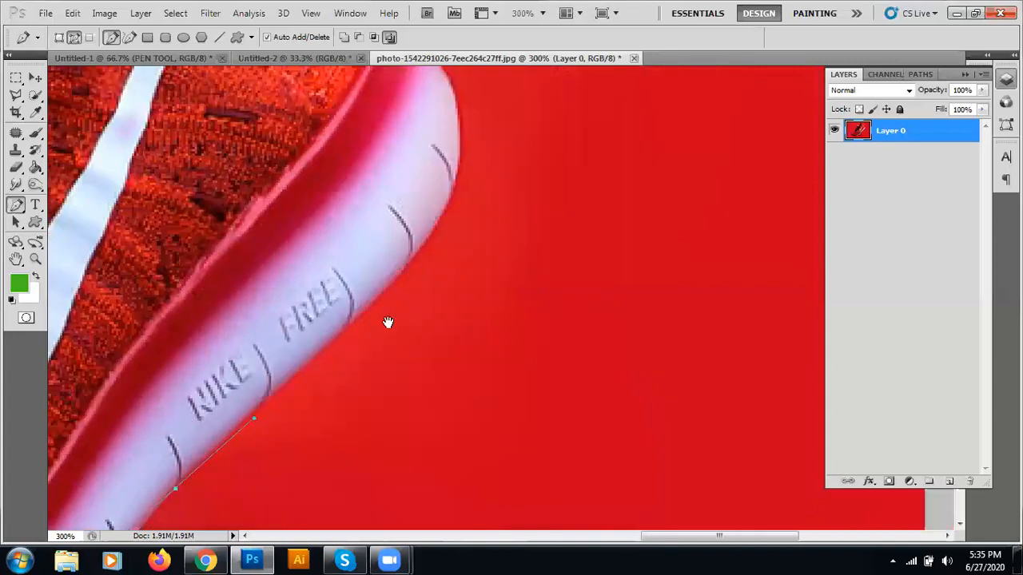
scroll(447, 264, "up", 3)
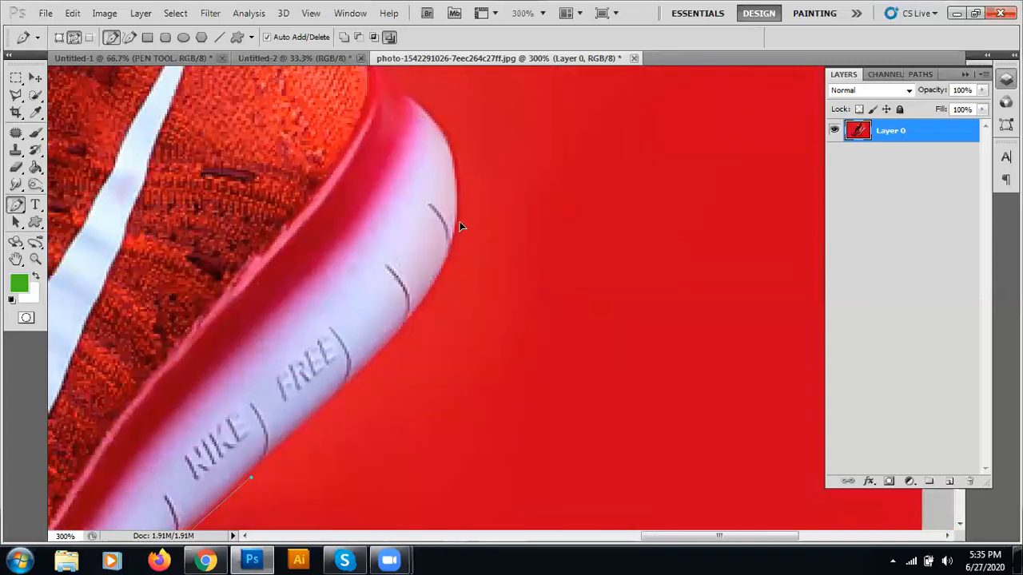
left_click_drag(447, 257, 436, 350)
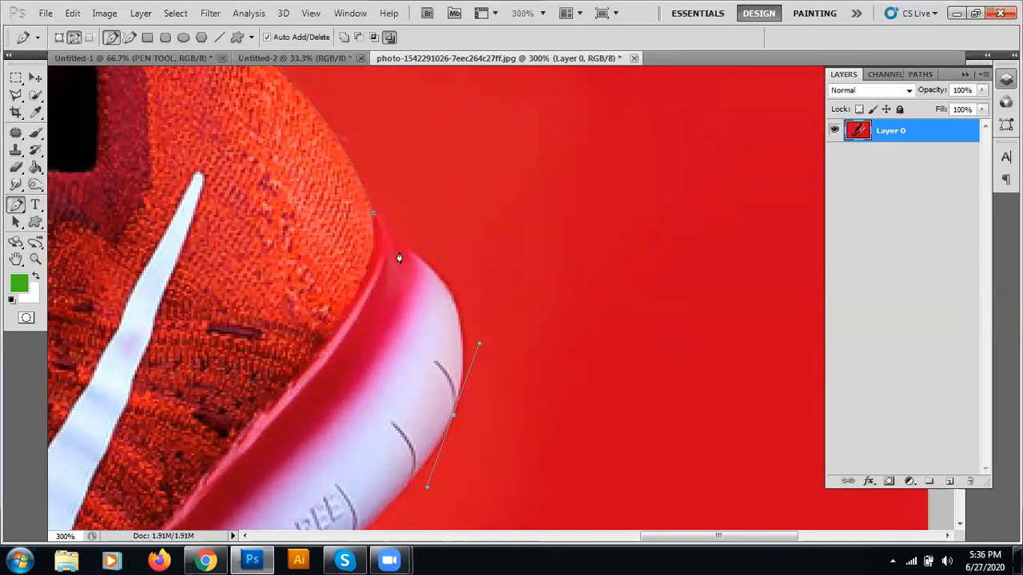
left_click_drag(401, 246, 340, 211)
left_click(372, 214)
Load the shoe's work path as a selection, and return to Layer 0 with the whole image in view
left_click(919, 74)
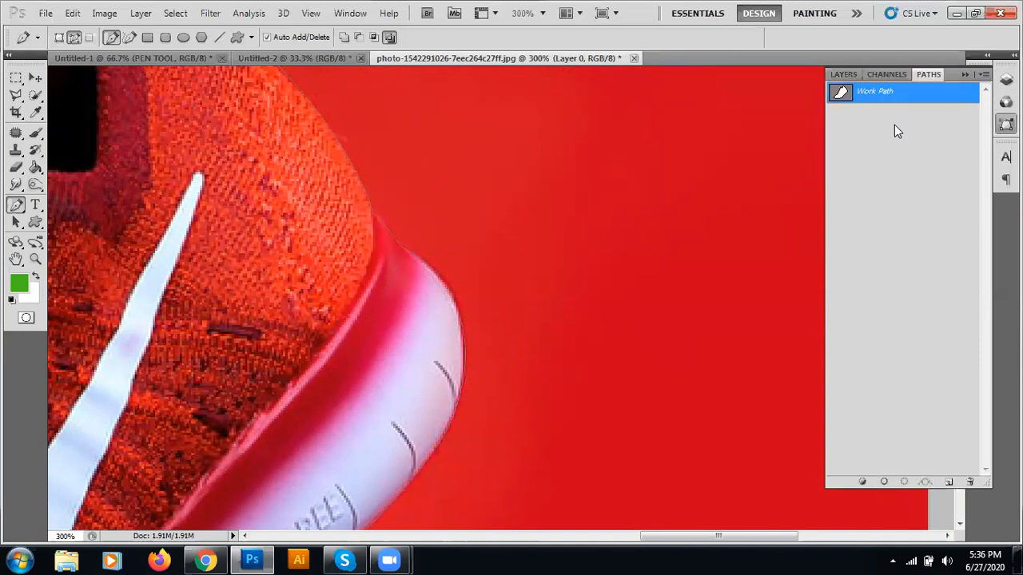
left_click(845, 94, "ctrl")
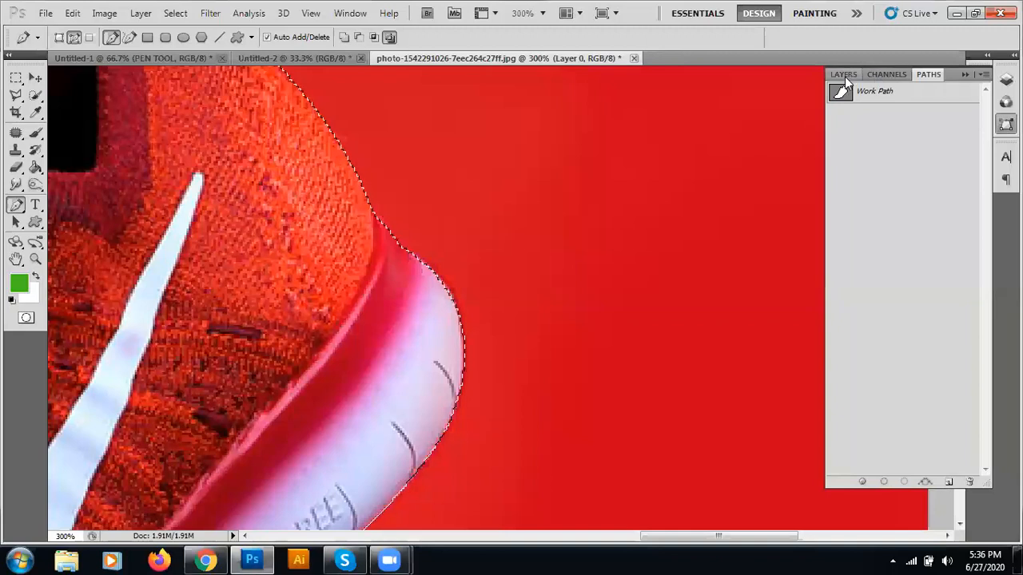
left_click(844, 76)
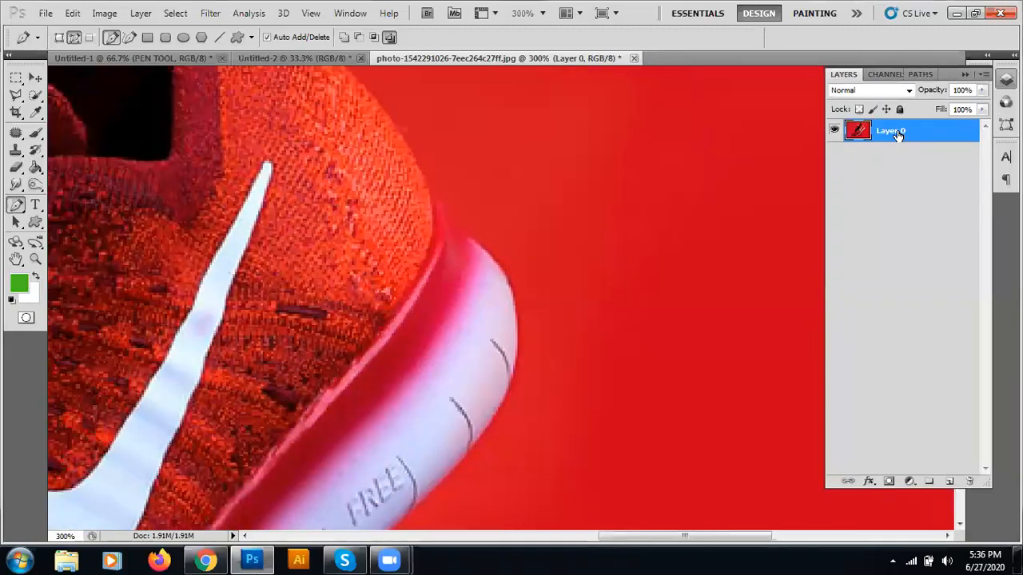
key("ctrl+0")
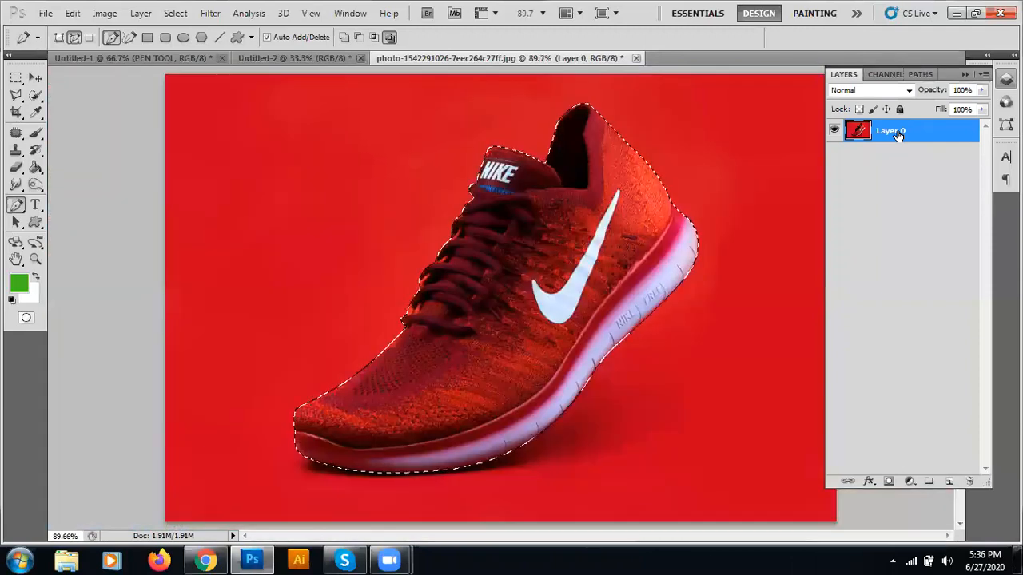
Try deleting the selected shoe area from Layer 0, and undo the deletion
key("Delete")
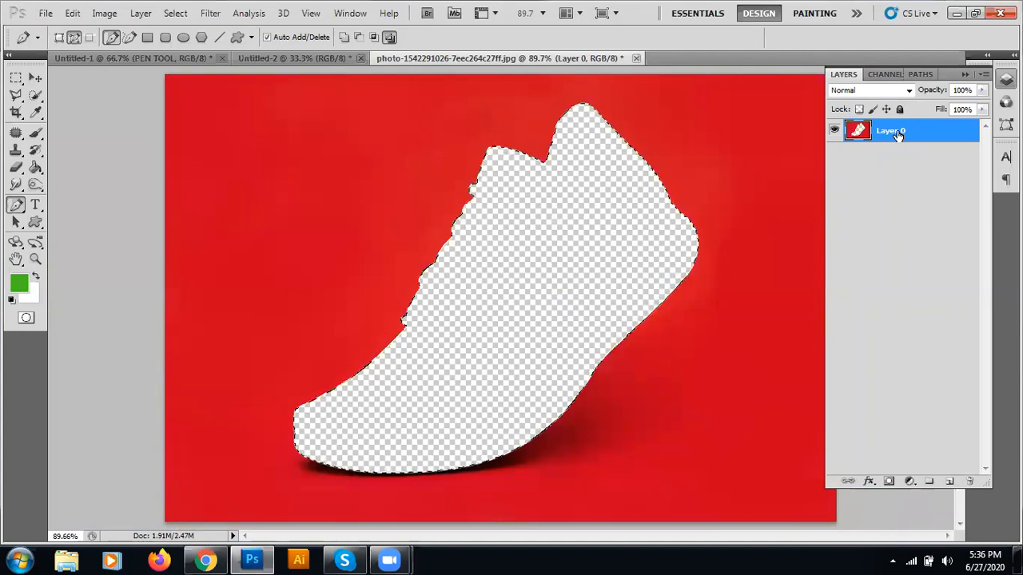
key("ctrl+z")
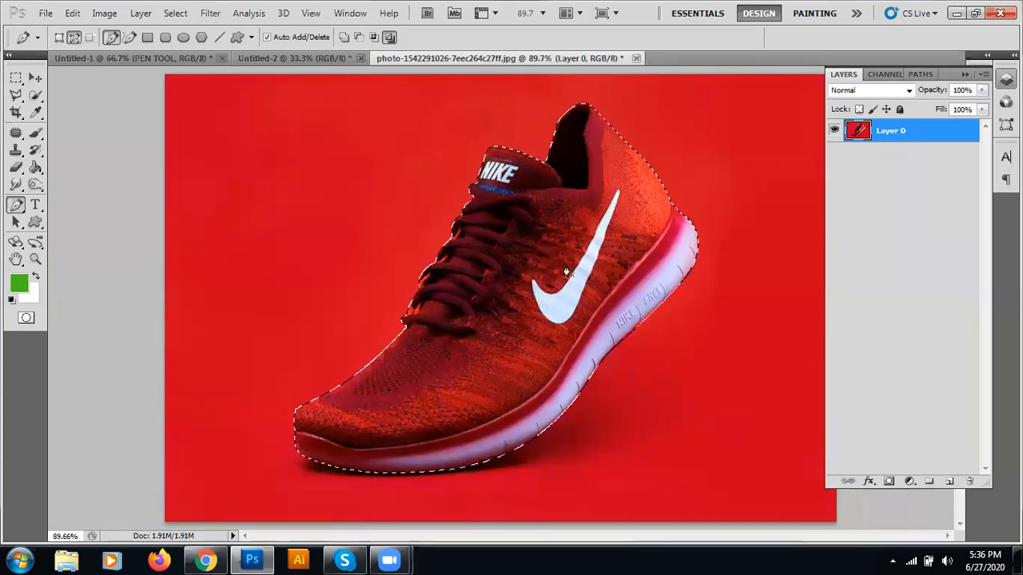
right_click(509, 270)
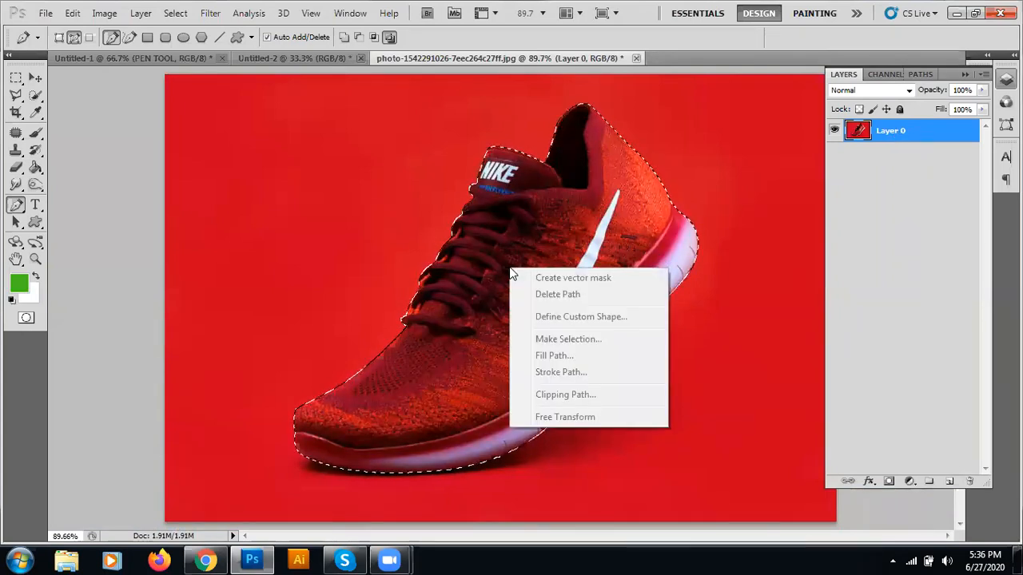
left_click(177, 13)
Invert the shoe selection, delete the red background from Layer 0, deselect, and switch to the Move tool
left_click(177, 13)
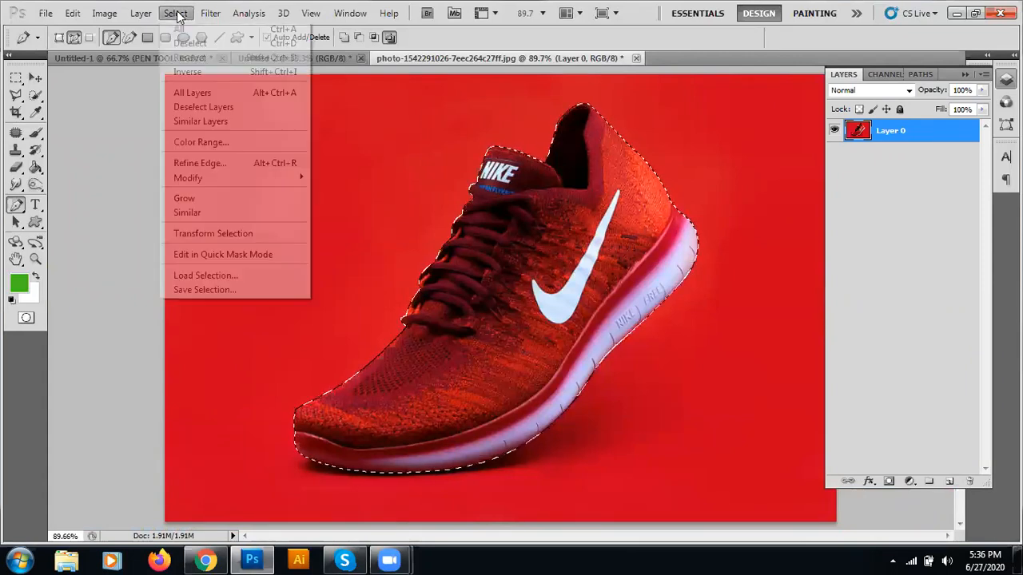
left_click(188, 78)
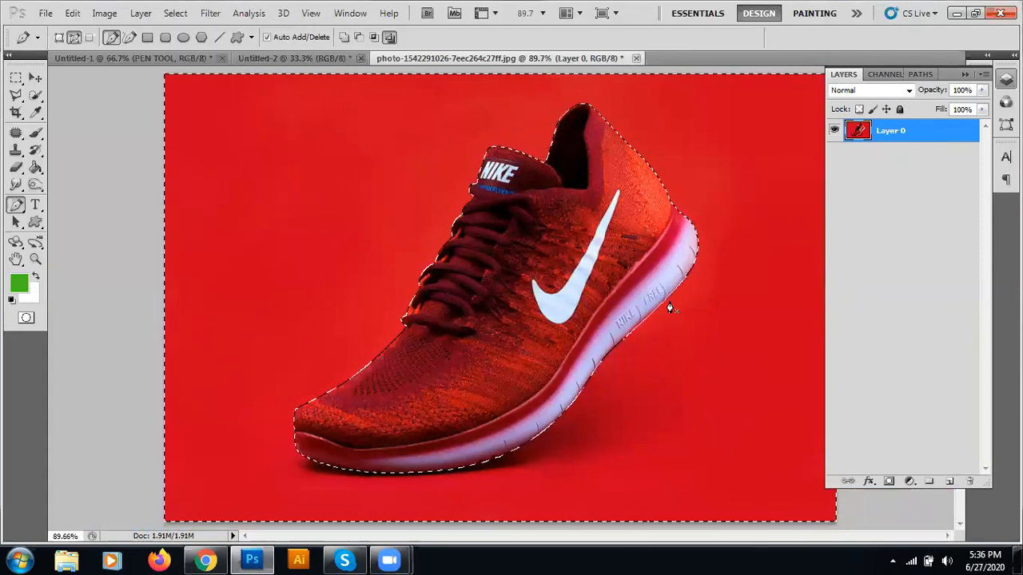
key("Delete")
key("ctrl+d")
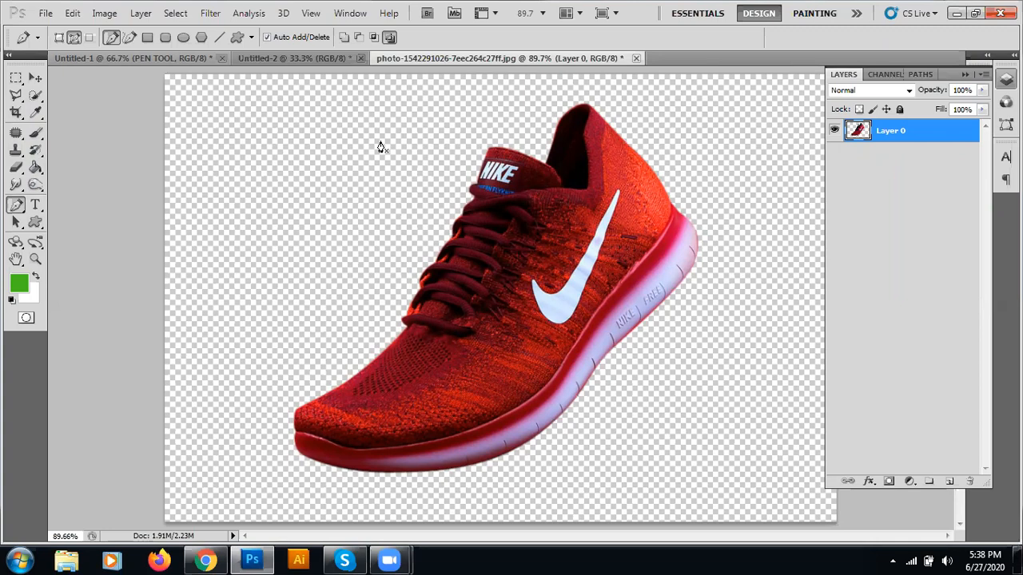
left_click(35, 77)
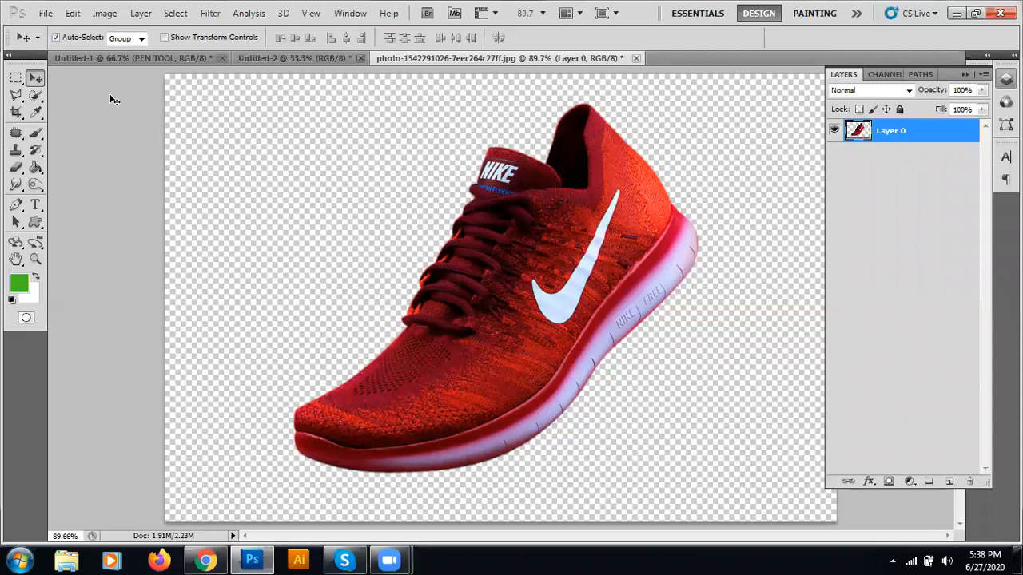
left_click(46, 15)
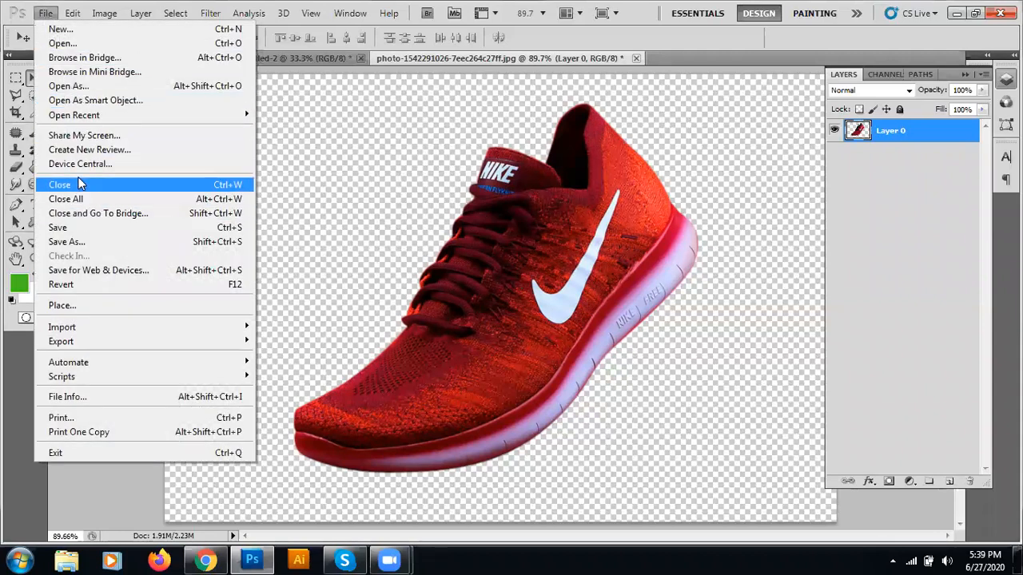
left_click(76, 241)
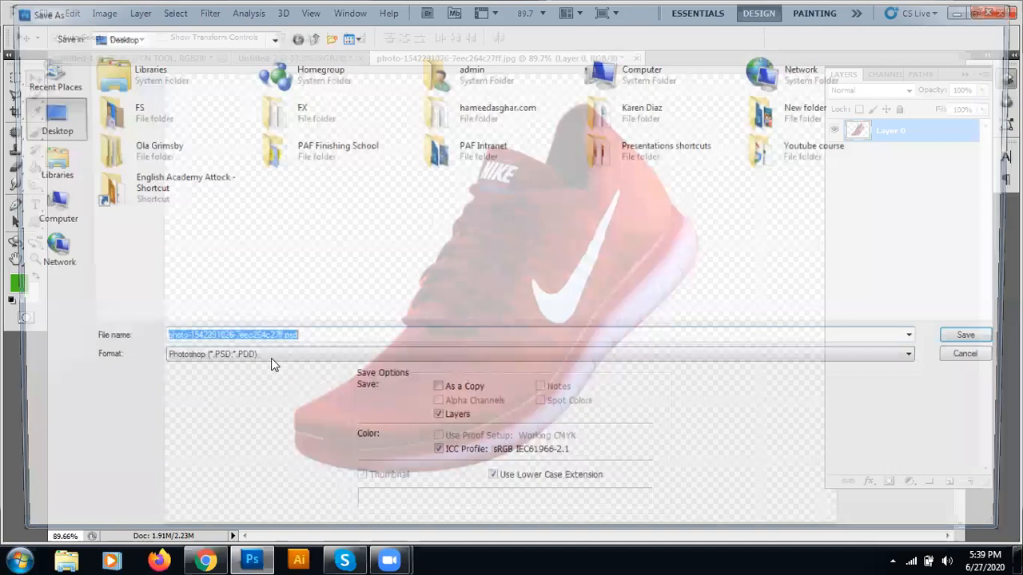
left_click(240, 354)
left_click(264, 509)
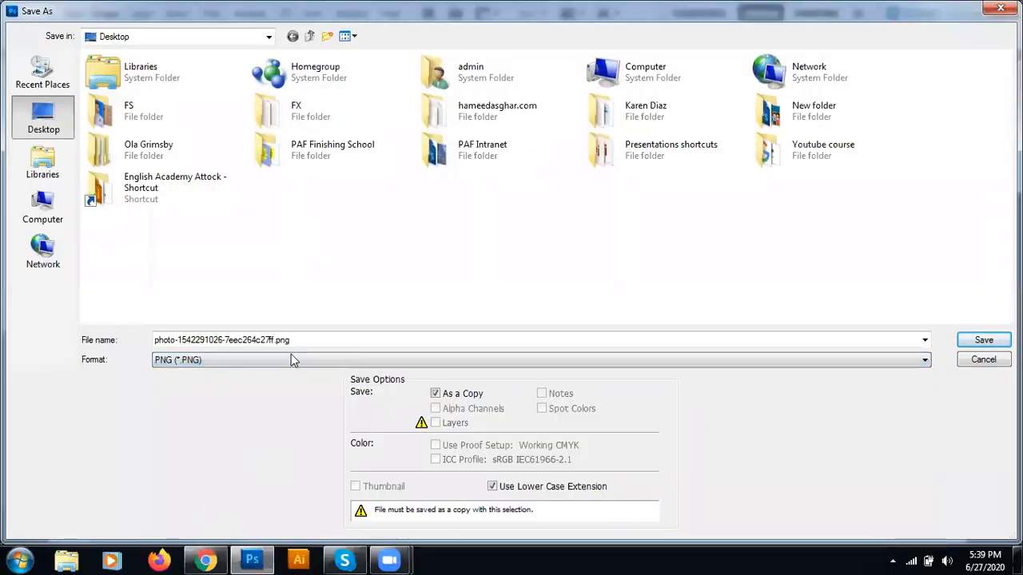
left_click(983, 361)
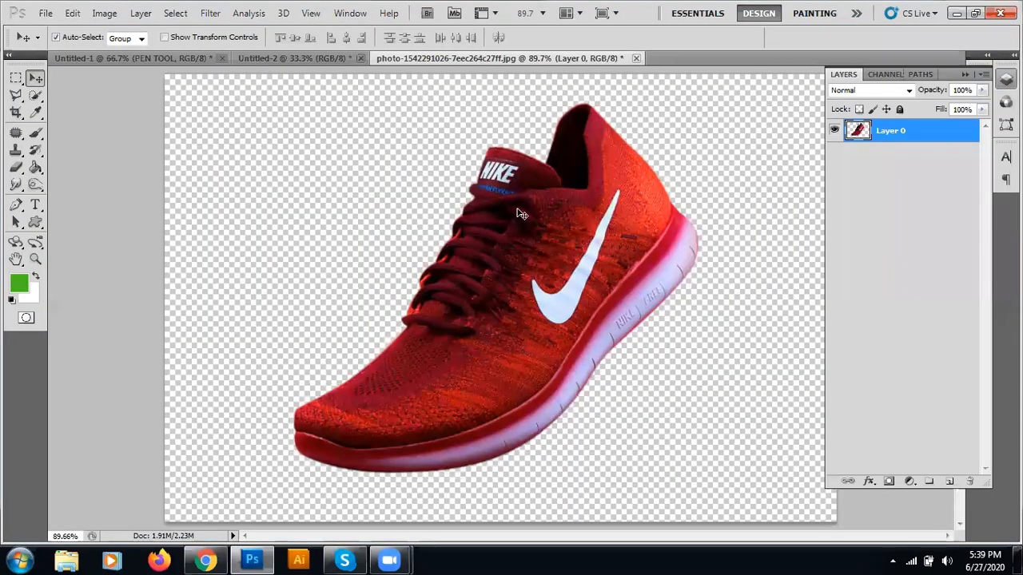
Transfer the cut-out shoe to the Untitled-2 document, and place a duplicate of its layer to the left of the original
left_click_drag(520, 214, 527, 263)
left_click_drag(531, 320, 553, 323)
left_click_drag(917, 136, 949, 481)
left_click_drag(571, 321, 432, 320)
Rotate the duplicate shoe by -24.38° with Free Transform, and reposition it beside the original shoe
key("ctrl+t")
left_click_drag(514, 373, 534, 352)
left_click_drag(423, 307, 452, 319)
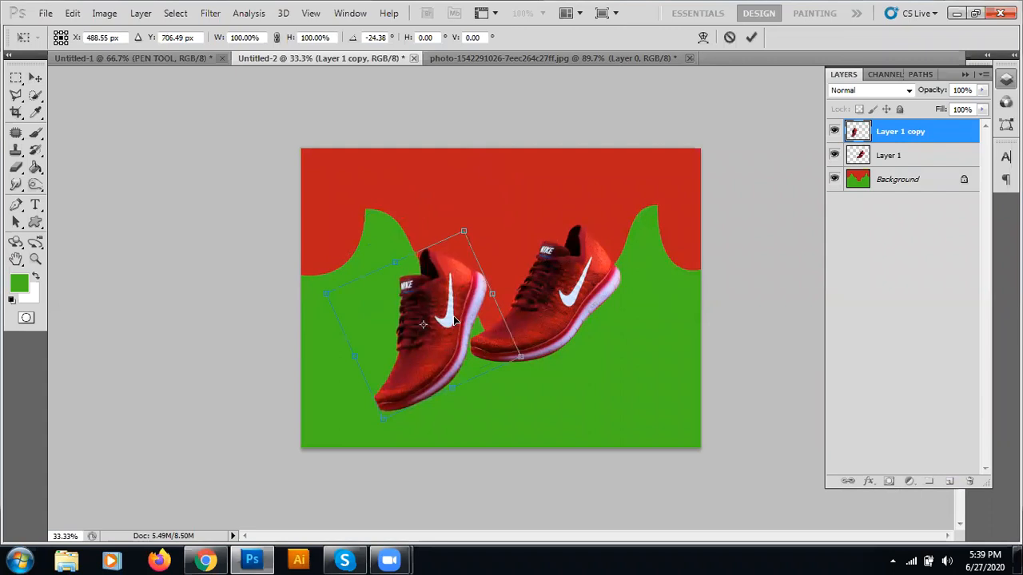
key("Return")
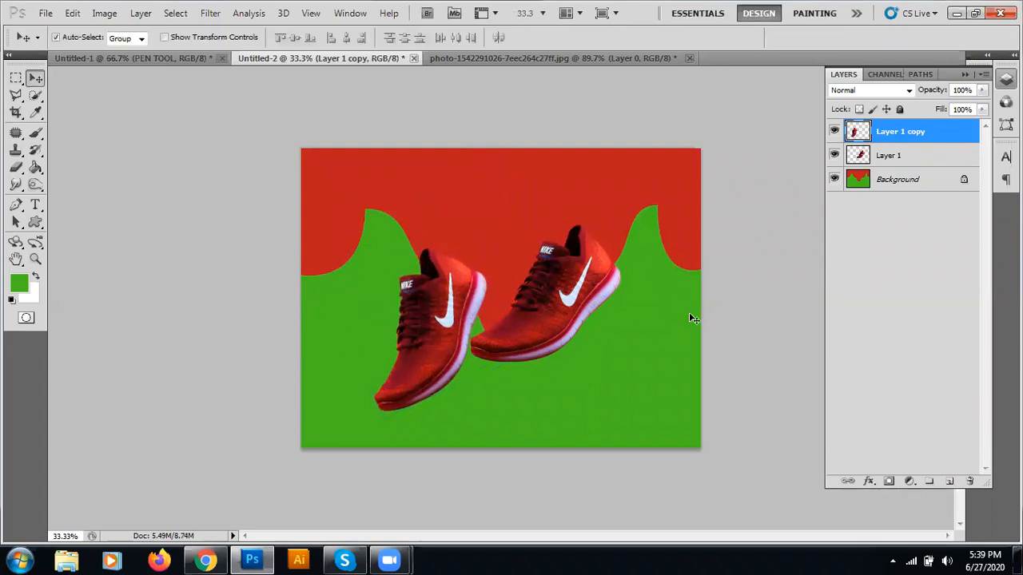